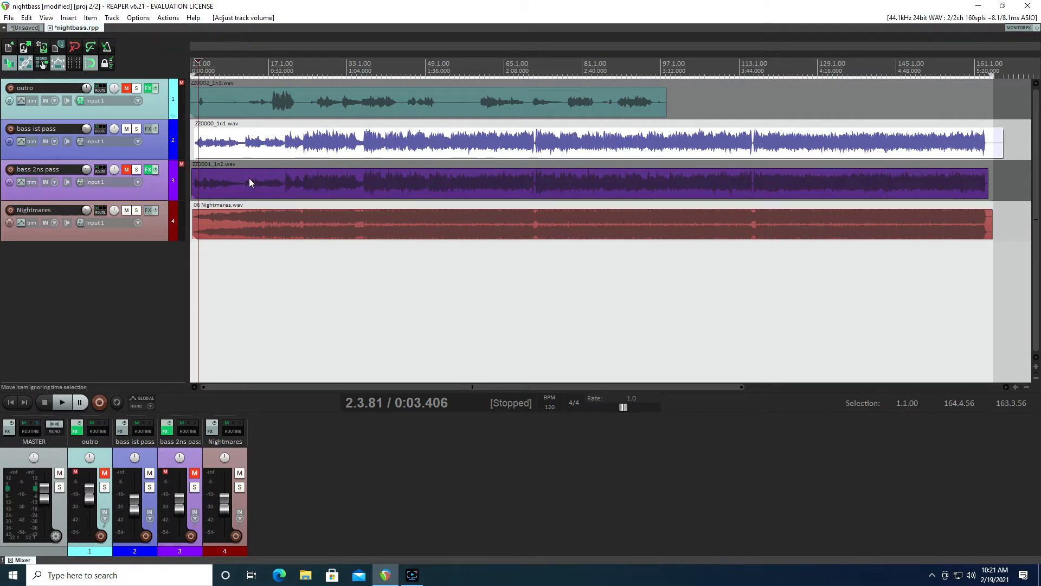
# Step: Solo the bass ist pass track during playback and add the Bass Rider Mono (Waves) plugin to it
pyautogui.click(61, 402)
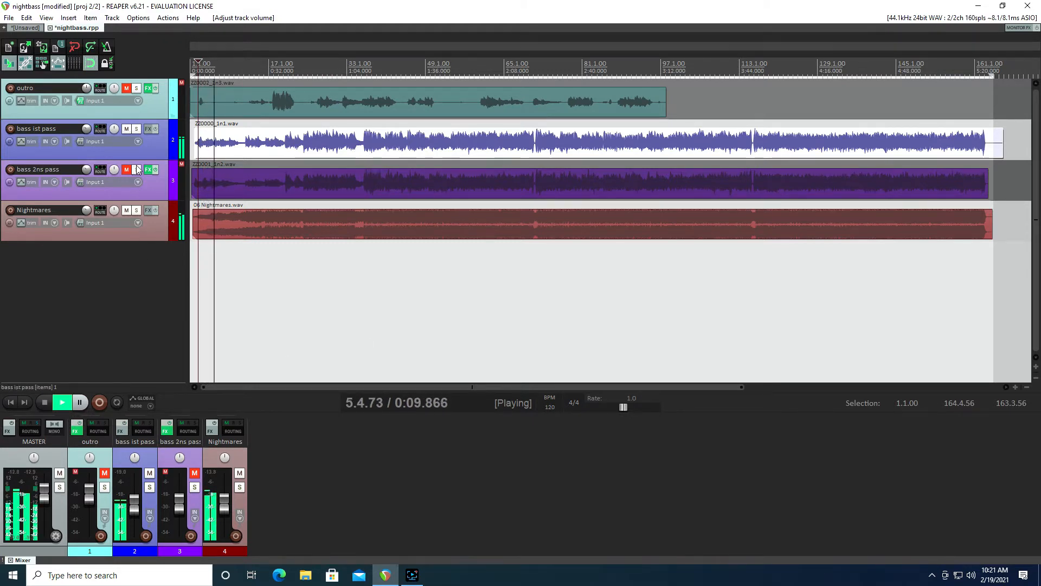
pyautogui.click(136, 129)
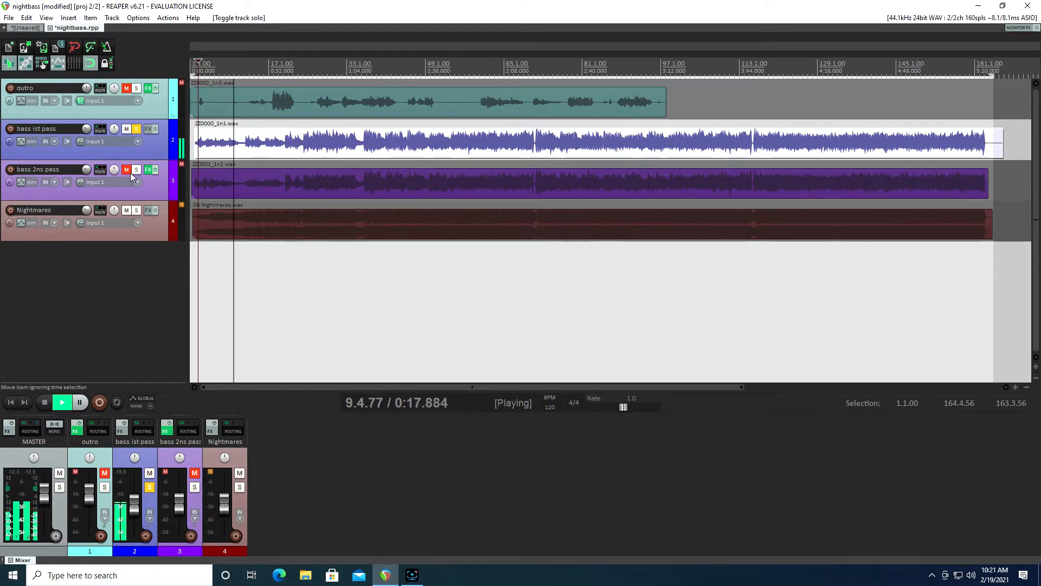
pyautogui.click(147, 129)
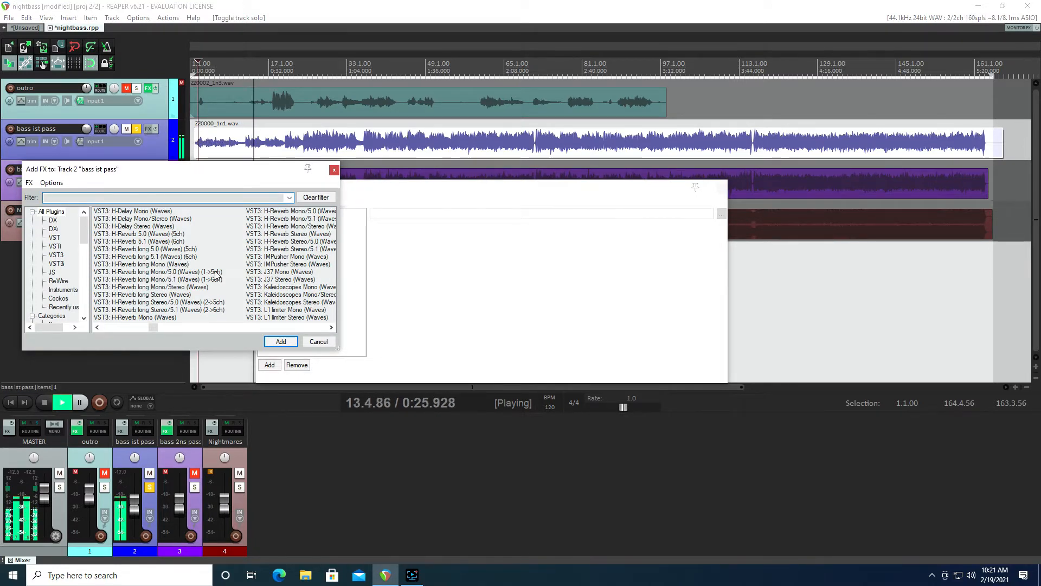
pyautogui.scroll(5, 217, 276)
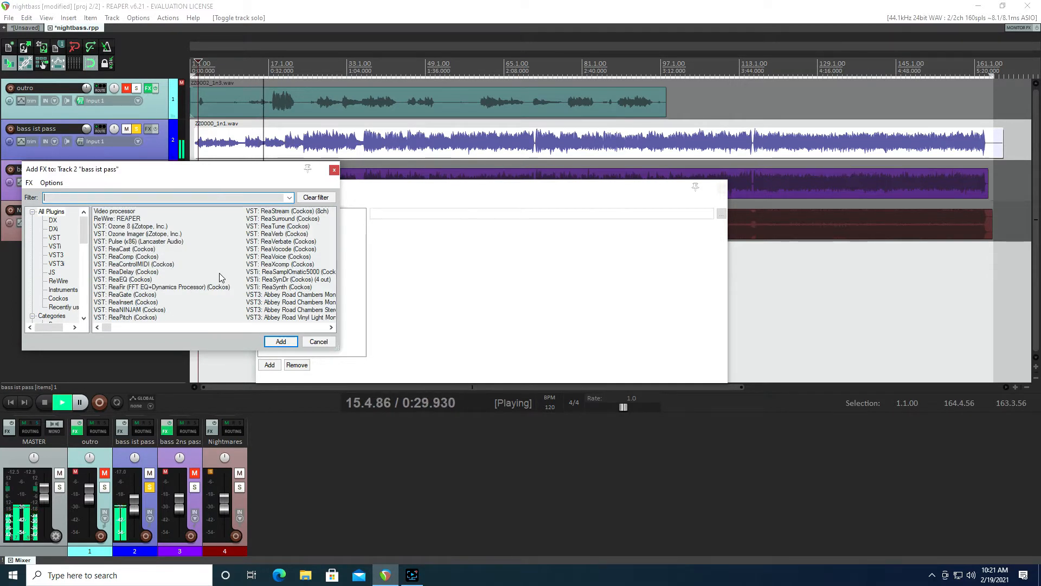
pyautogui.scroll(-1, 219, 277)
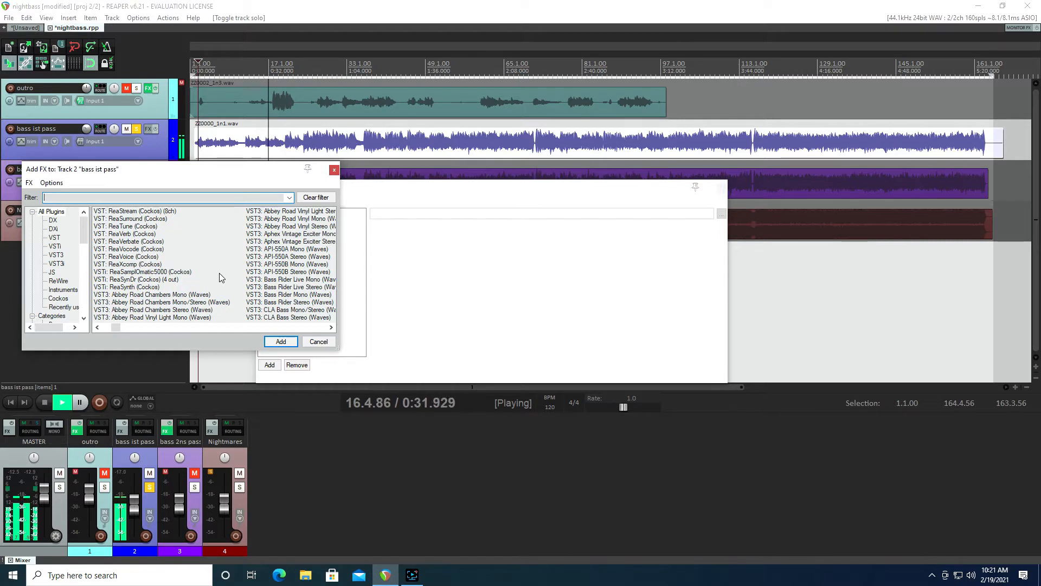
pyautogui.click(307, 295)
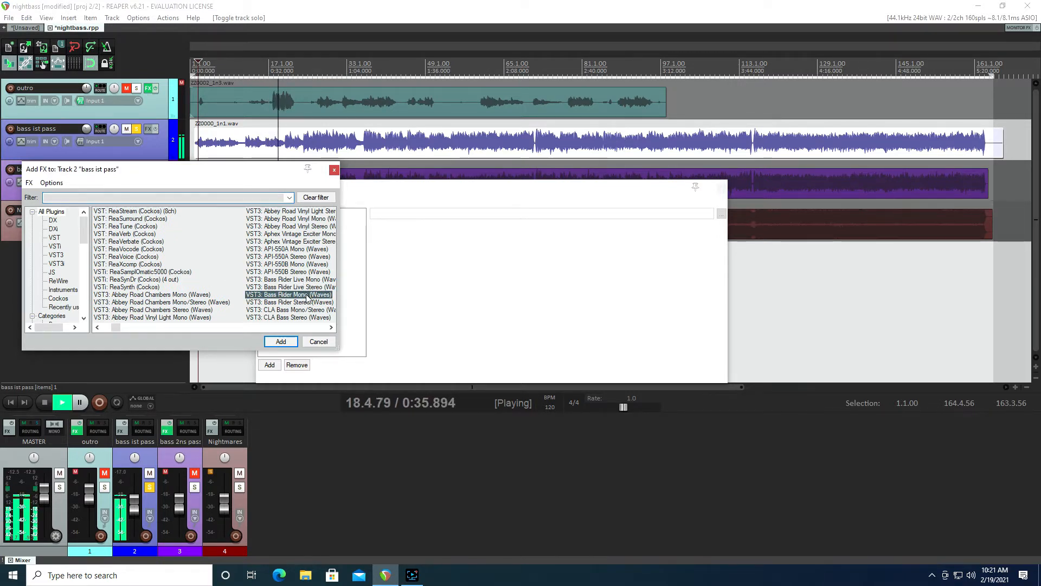
pyautogui.click(281, 342)
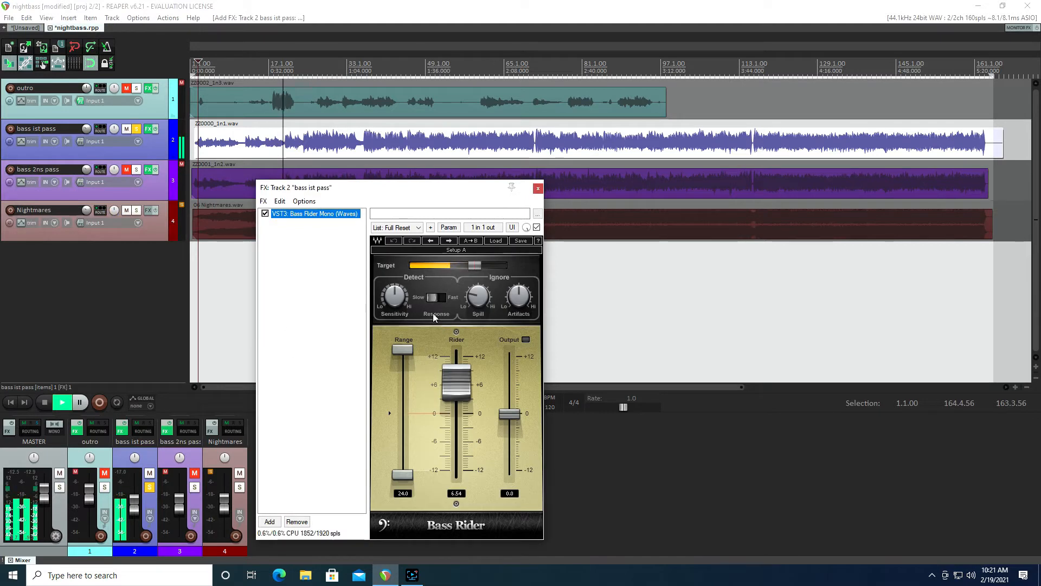
# Step: Try the Radical Dynamics preset in Bass Rider and compare the bass with the plugin bypassed and enabled
pyautogui.click(496, 242)
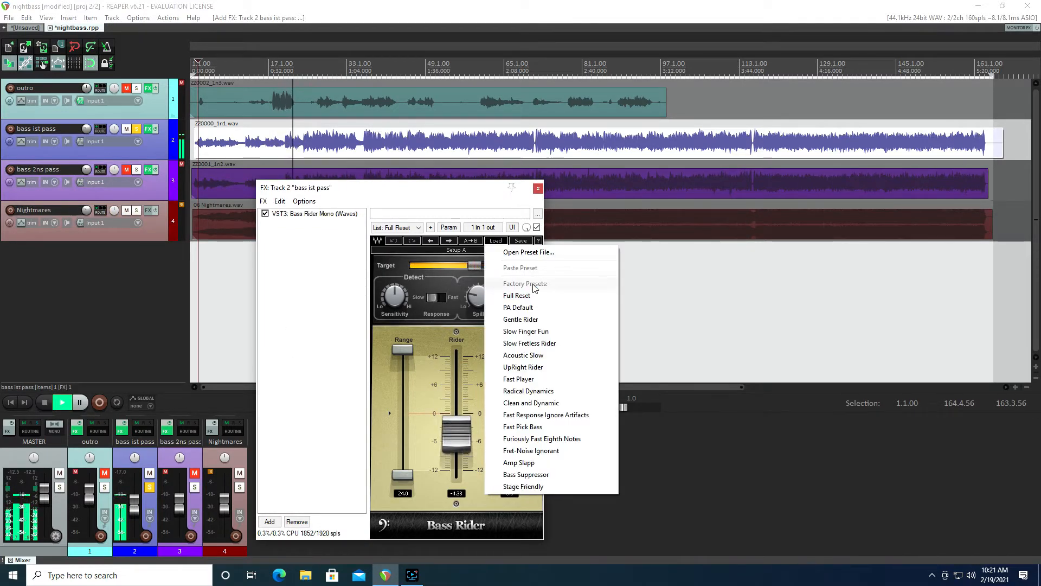
pyautogui.click(540, 392)
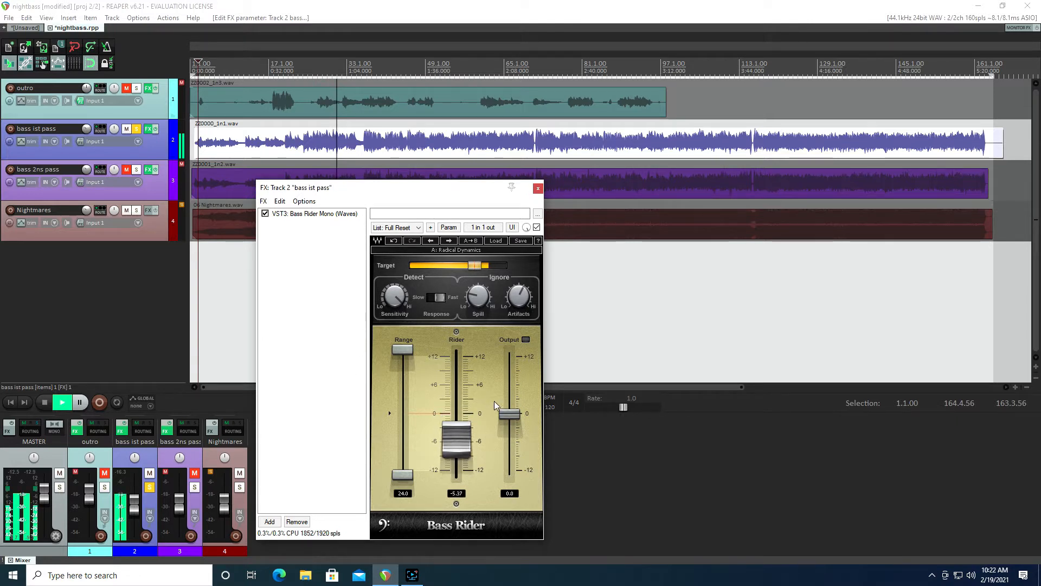
pyautogui.click(265, 213)
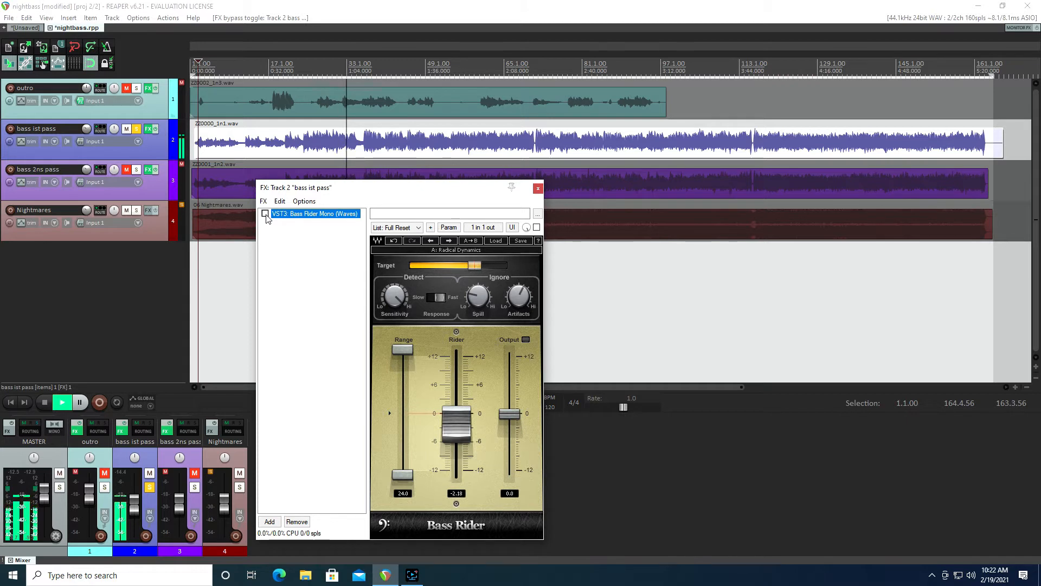
pyautogui.click(265, 214)
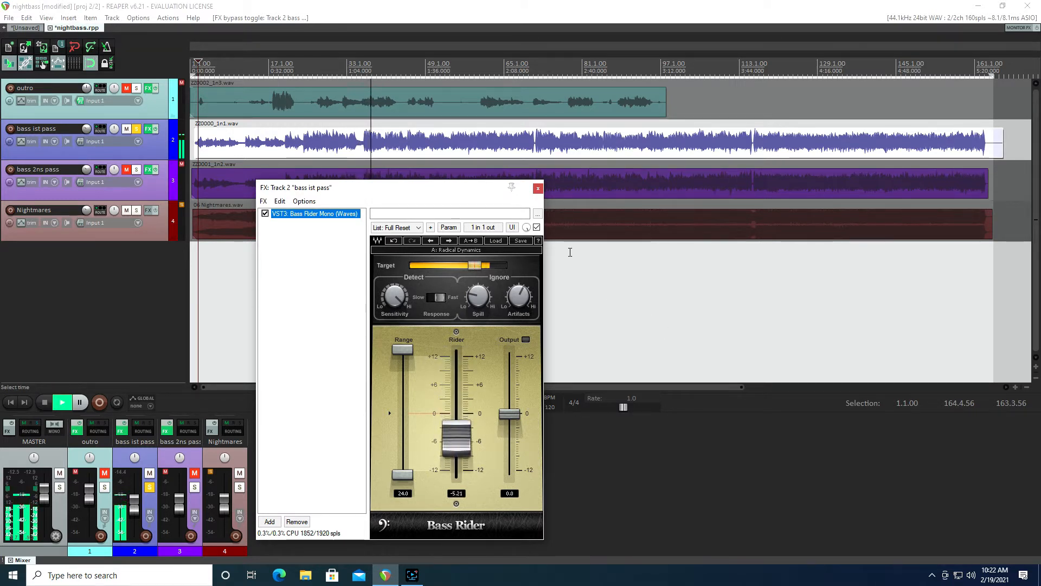
# Step: Load the Fast Player factory preset in Bass Rider and compare the bass with the plugin bypassed and enabled
pyautogui.click(495, 240)
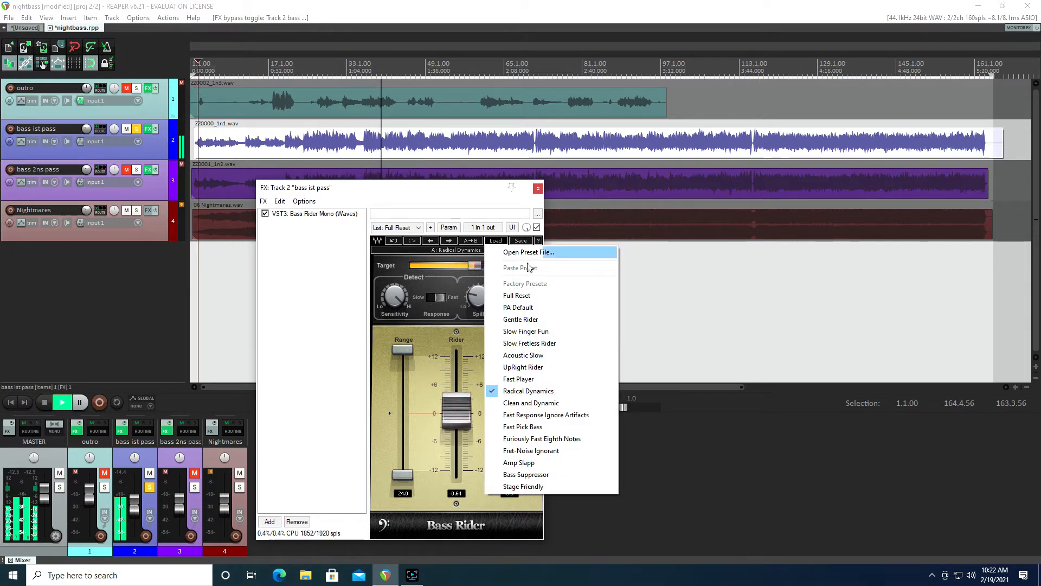
pyautogui.click(525, 379)
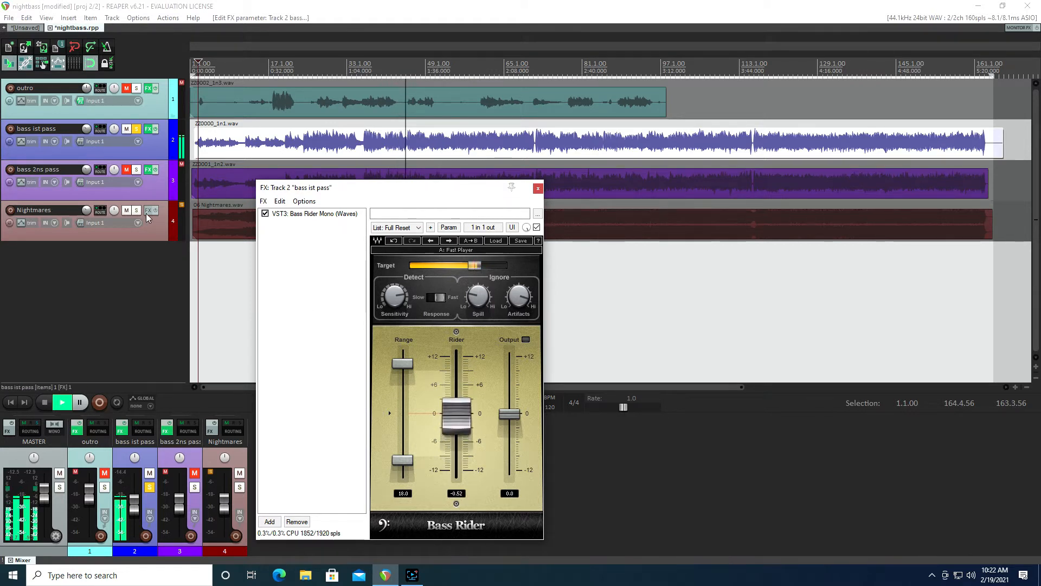
pyautogui.click(265, 214)
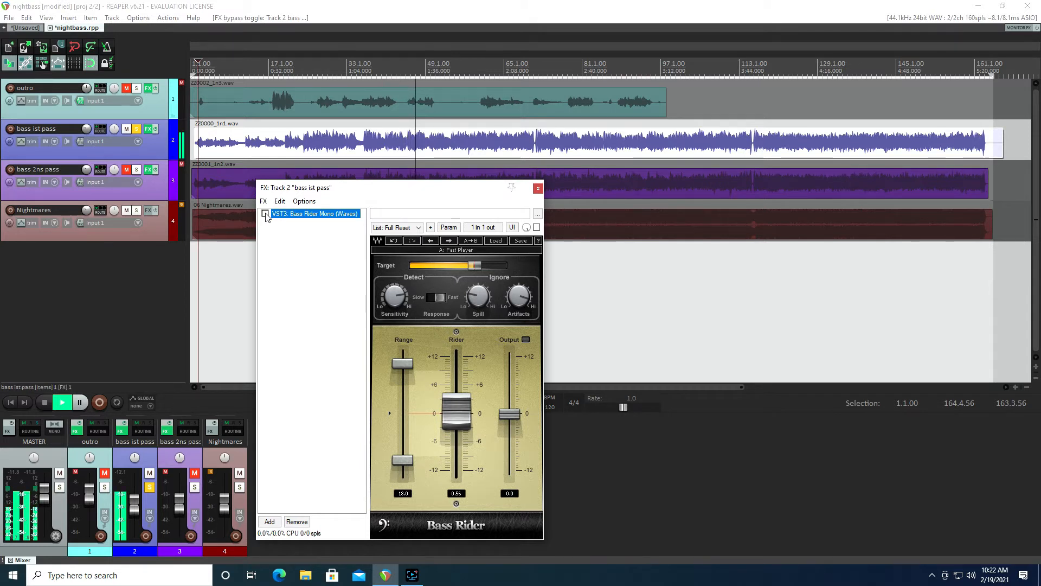
pyautogui.click(265, 214)
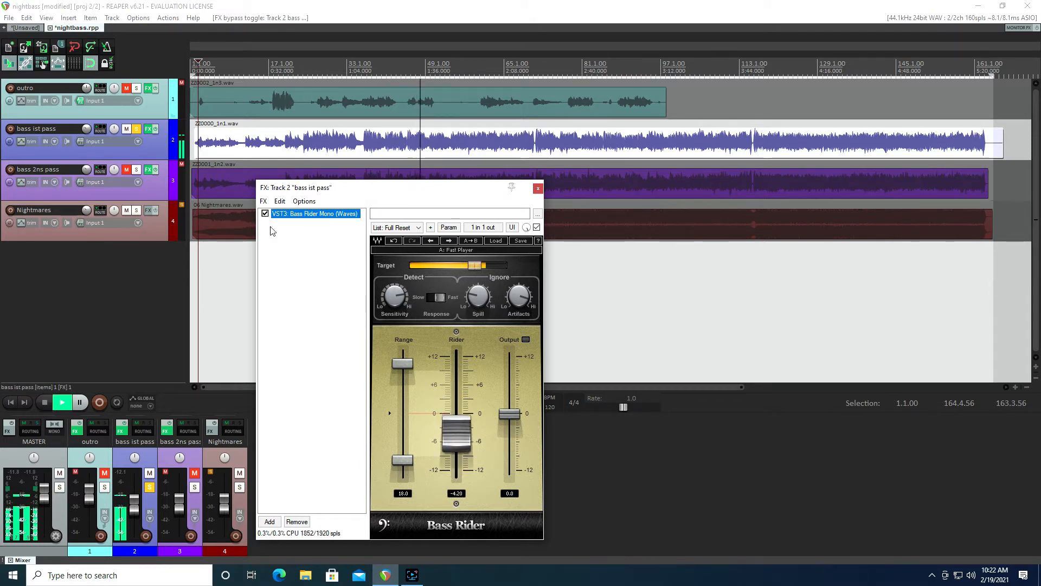
# Step: Add the API-550B Mono (Waves) equalizer after Bass Rider and turn its output level down slightly below 0
pyautogui.click(269, 522)
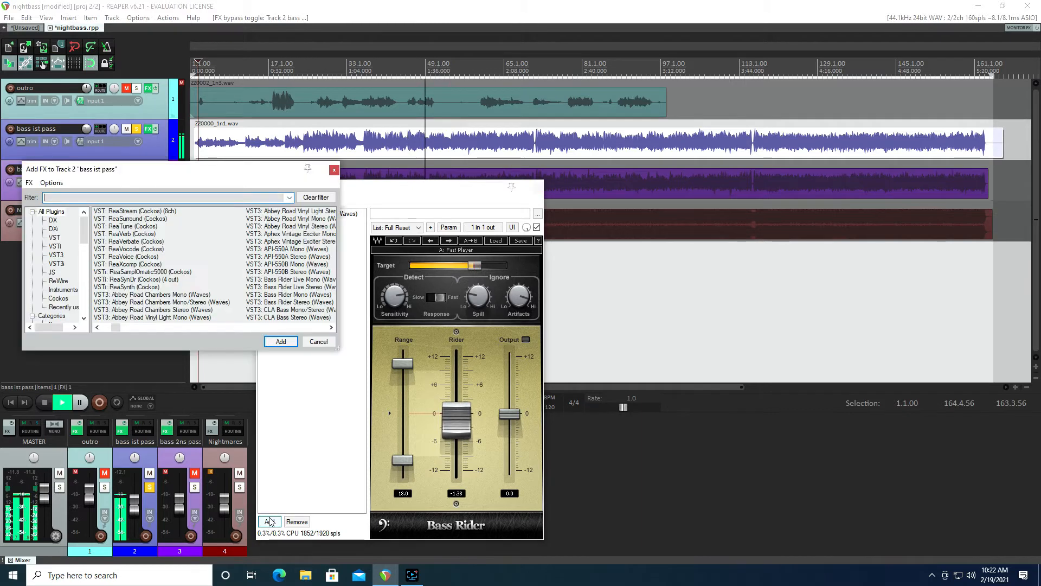
pyautogui.click(292, 264)
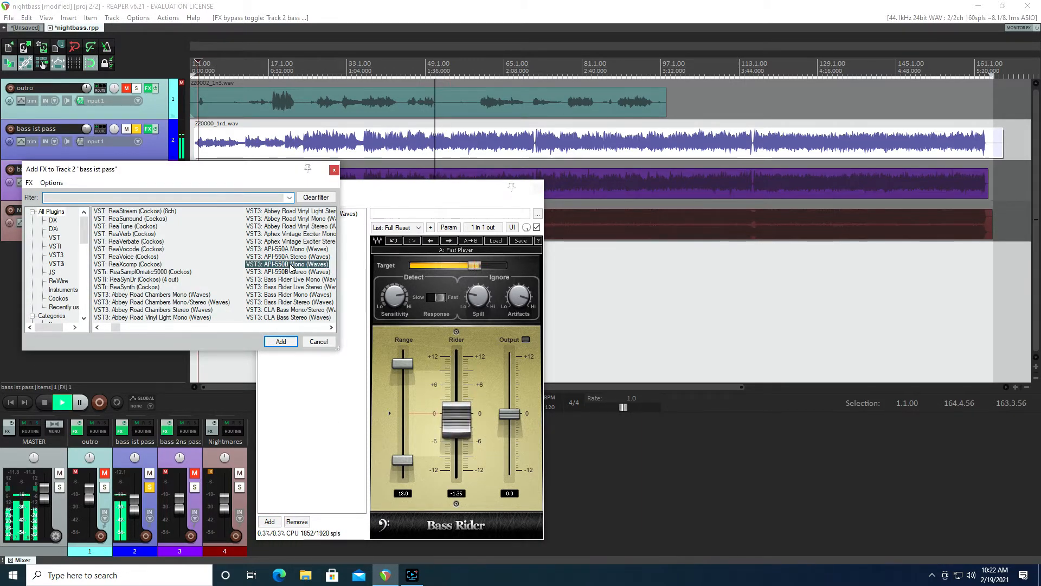
pyautogui.click(281, 341)
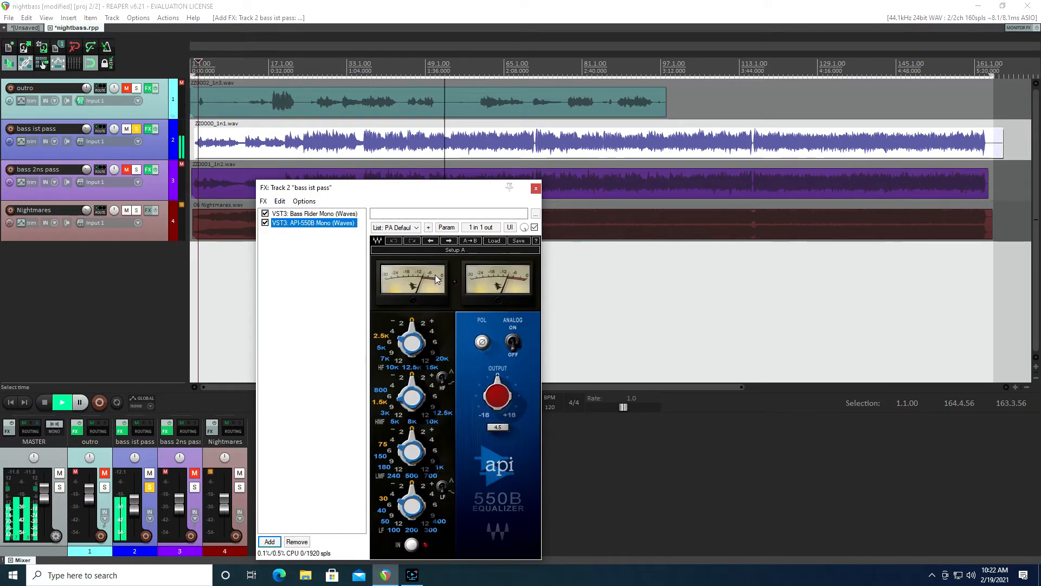
pyautogui.moveTo(498, 398); pyautogui.dragTo(498, 400)
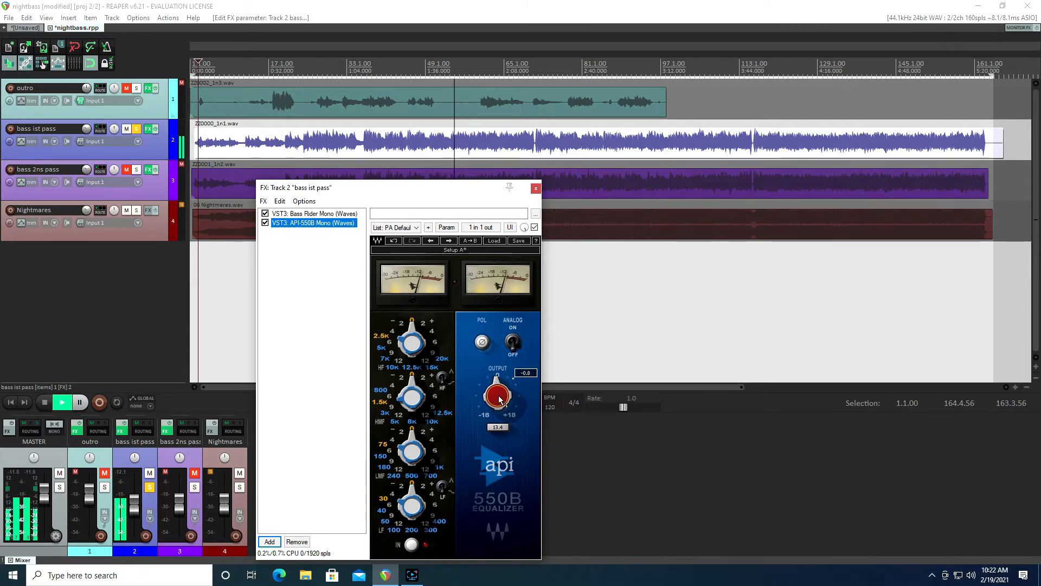
pyautogui.moveTo(499, 399); pyautogui.dragTo(499, 400)
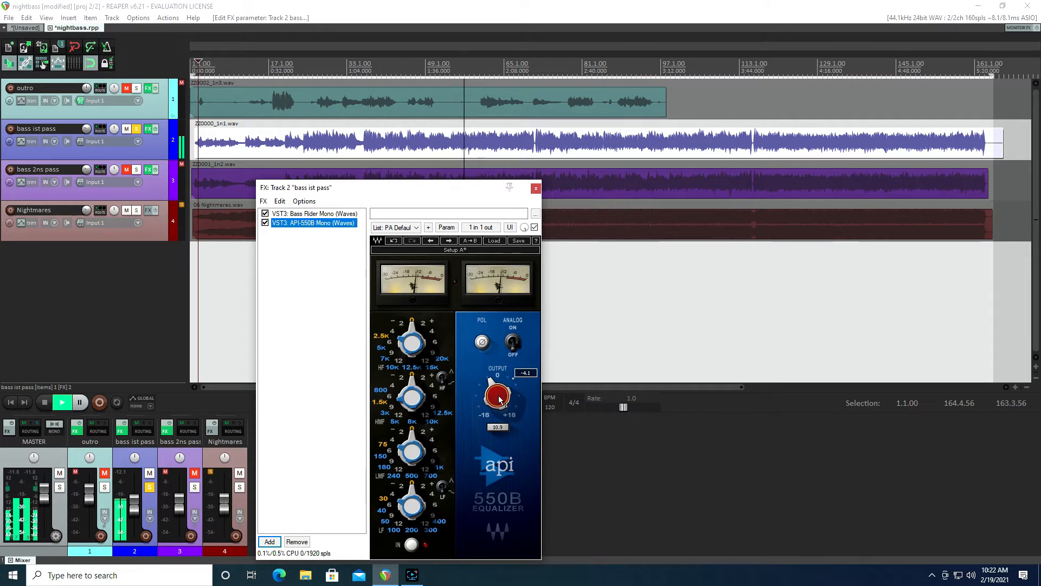
pyautogui.moveTo(499, 399); pyautogui.dragTo(501, 401)
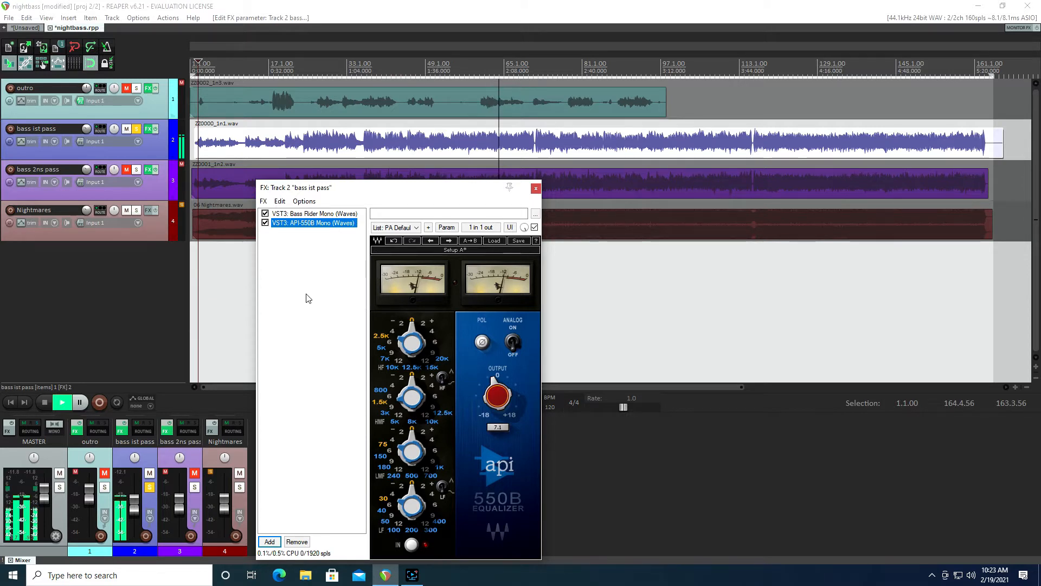
# Step: Shape the API-550B equalizer by cutting the LF band by 4 and boosting the HF and HMF bands by 2
pyautogui.moveTo(418, 511)
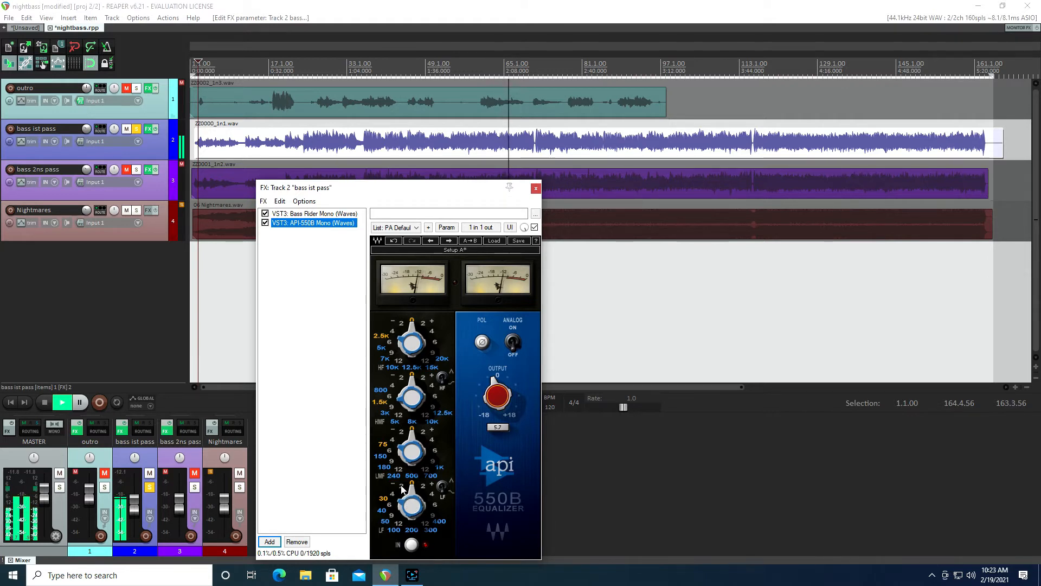
pyautogui.click(393, 495)
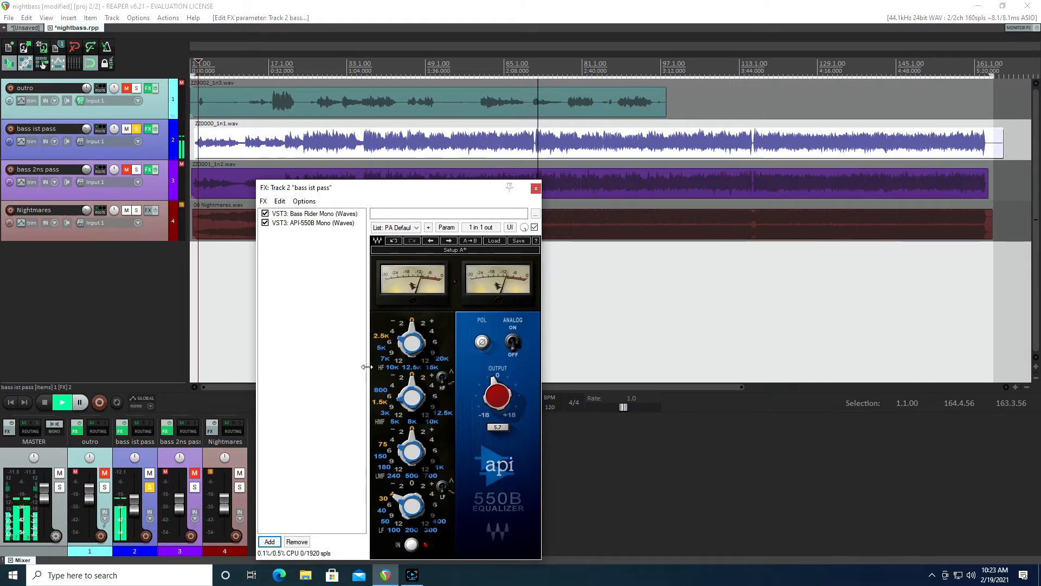
pyautogui.moveTo(411, 344); pyautogui.dragTo(414, 343)
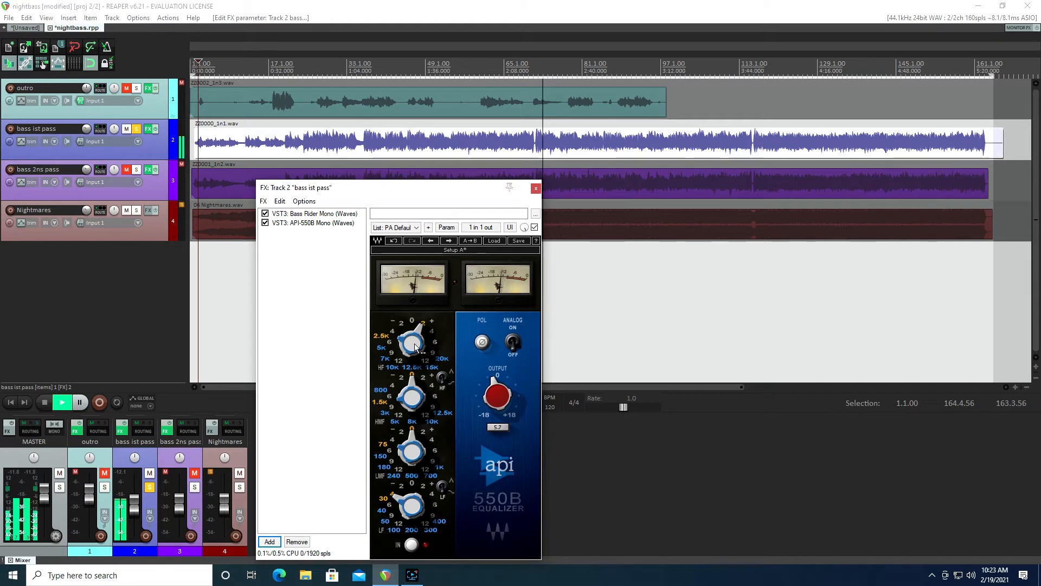
pyautogui.click(424, 377)
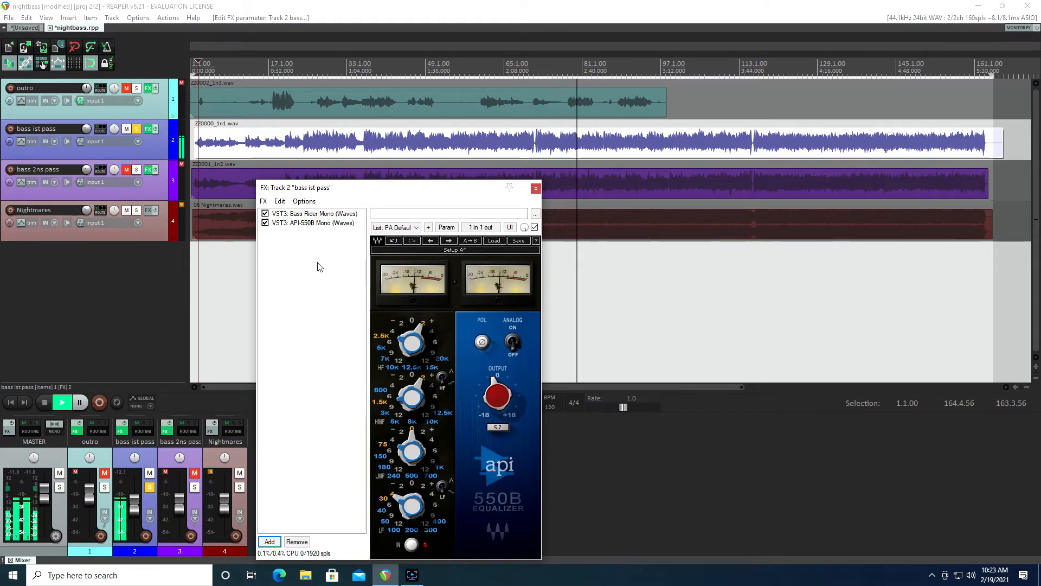
# Step: Add the CLA-2A Mono (Waves) compressor to the end of the chain and set its peak reduction to about 44
pyautogui.click(270, 541)
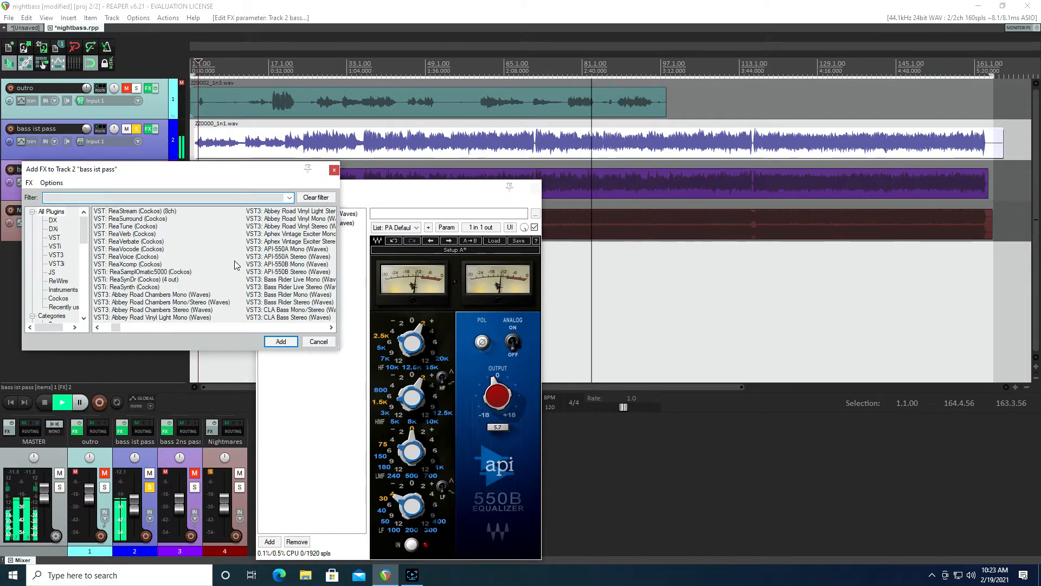
pyautogui.scroll(-1, 233, 265)
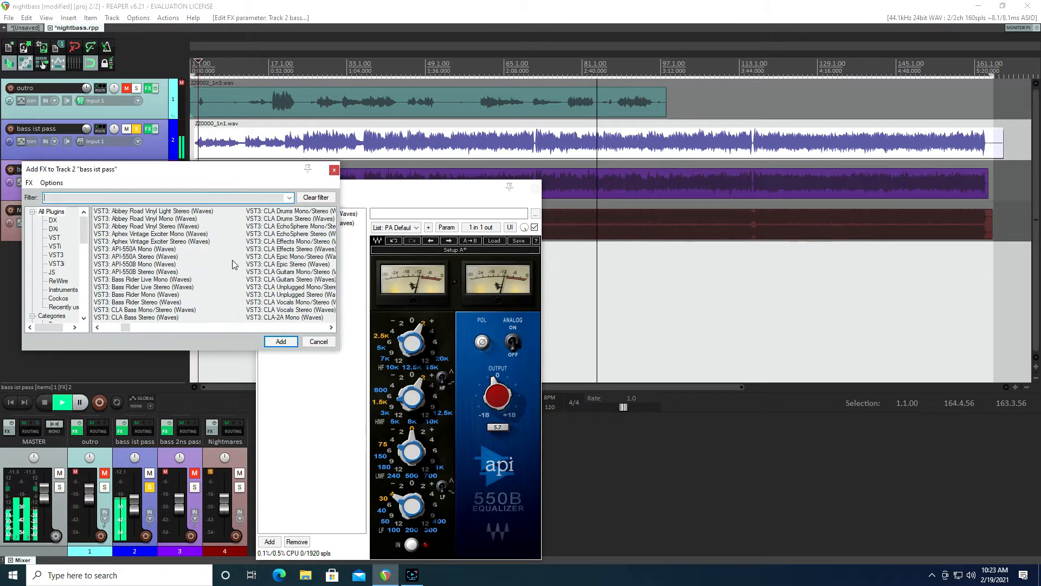
pyautogui.doubleClick(271, 318)
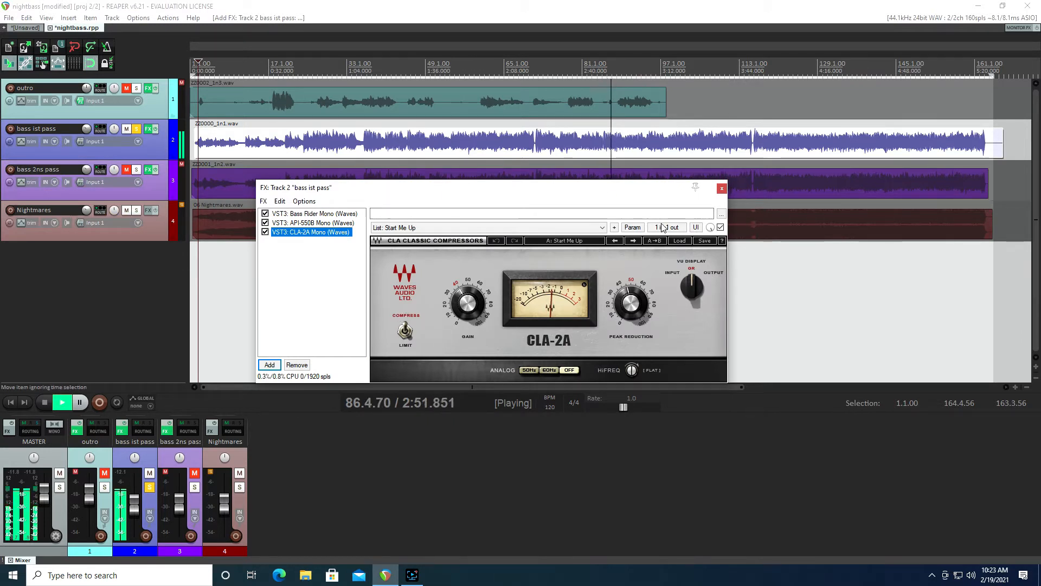
pyautogui.click(630, 302)
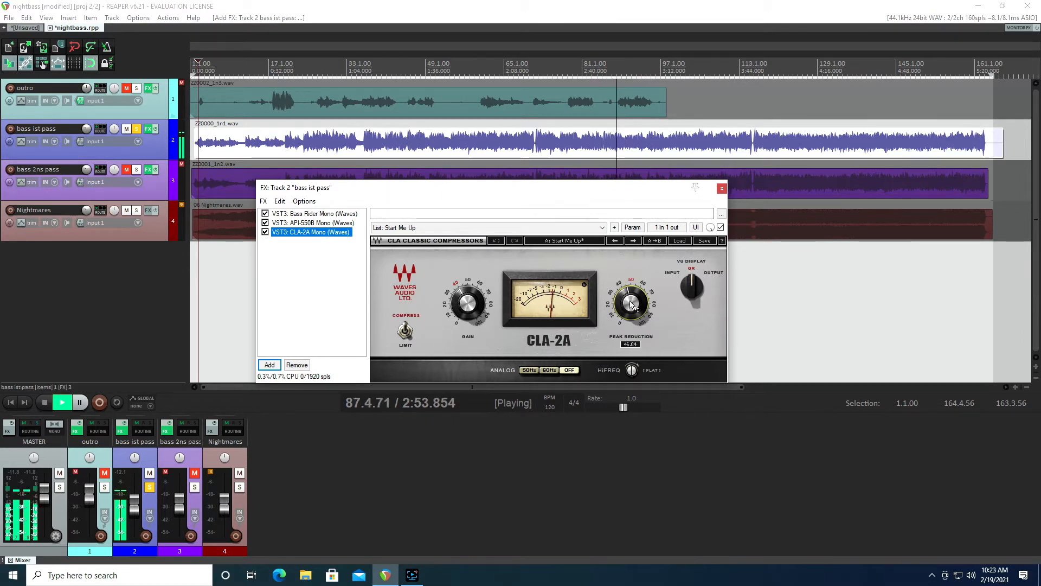
pyautogui.moveTo(630, 301); pyautogui.dragTo(630, 304)
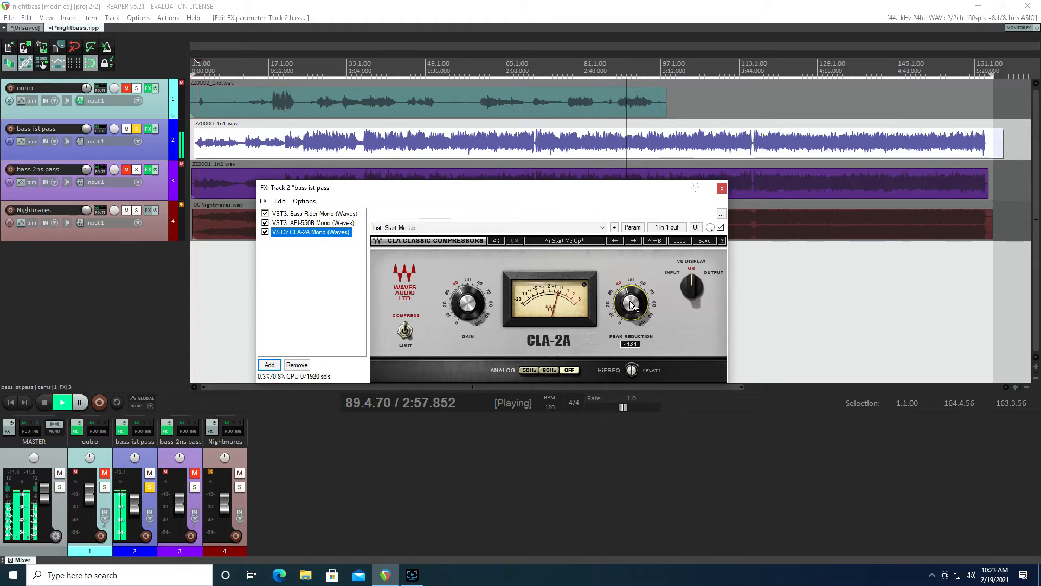
pyautogui.moveTo(630, 305); pyautogui.dragTo(631, 304)
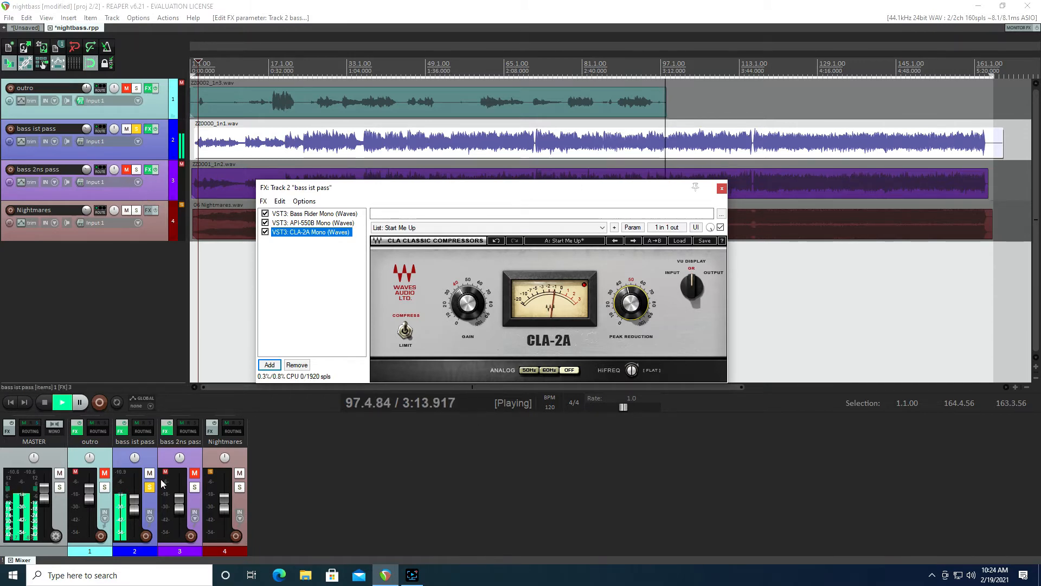
# Step: Duplicate the bass ist pass track with its effects and lower the volume of the copy
pyautogui.rightClick(152, 145)
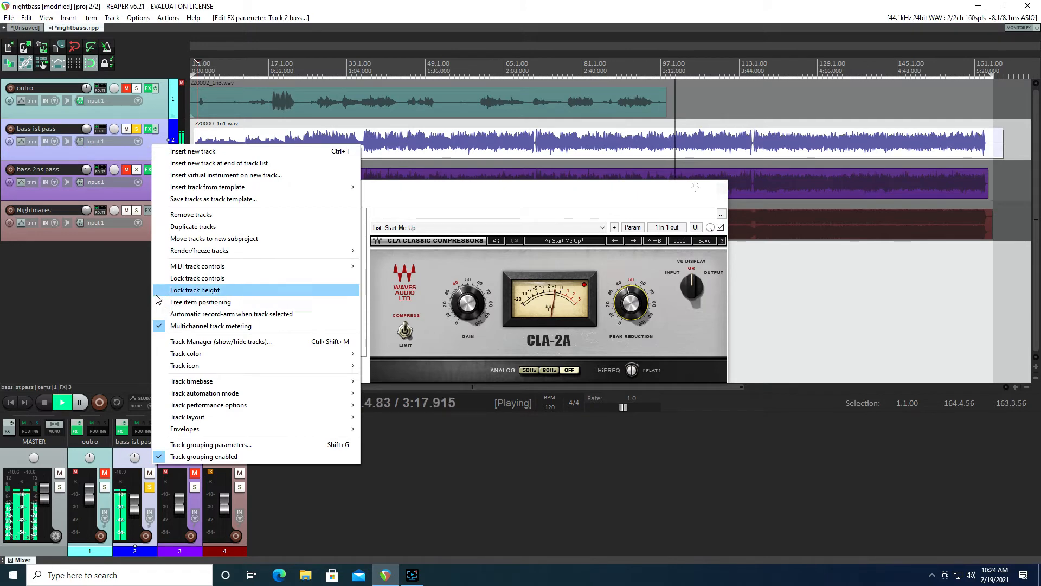
pyautogui.click(148, 131)
pyautogui.rightClick(148, 136)
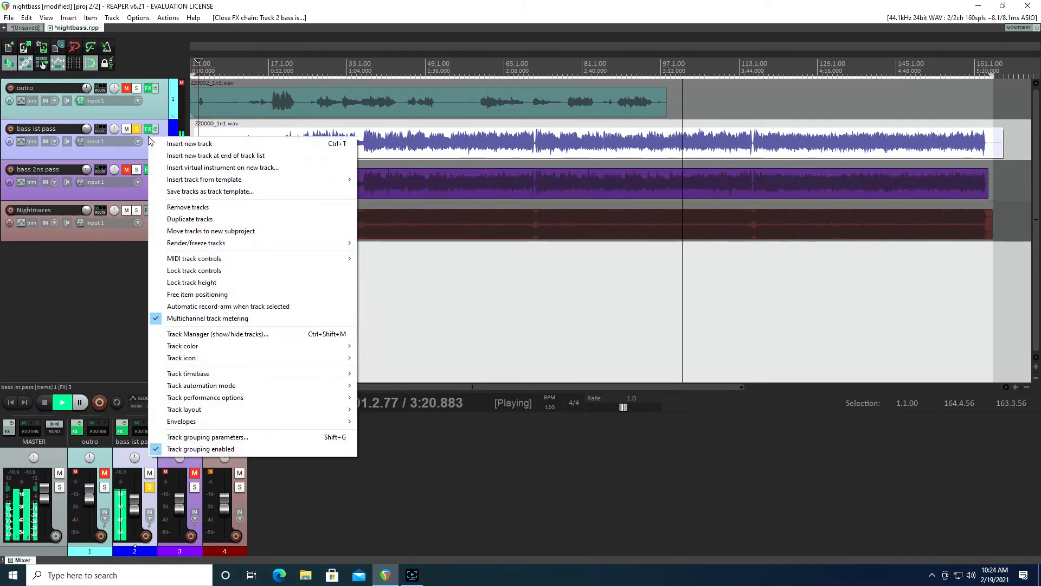
pyautogui.click(211, 219)
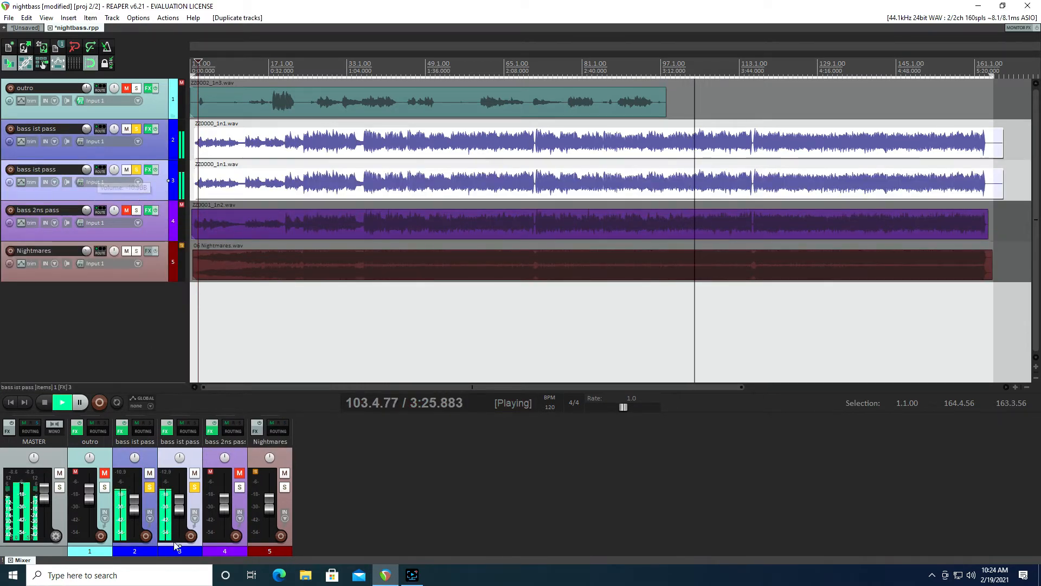
pyautogui.moveTo(182, 499); pyautogui.dragTo(181, 519)
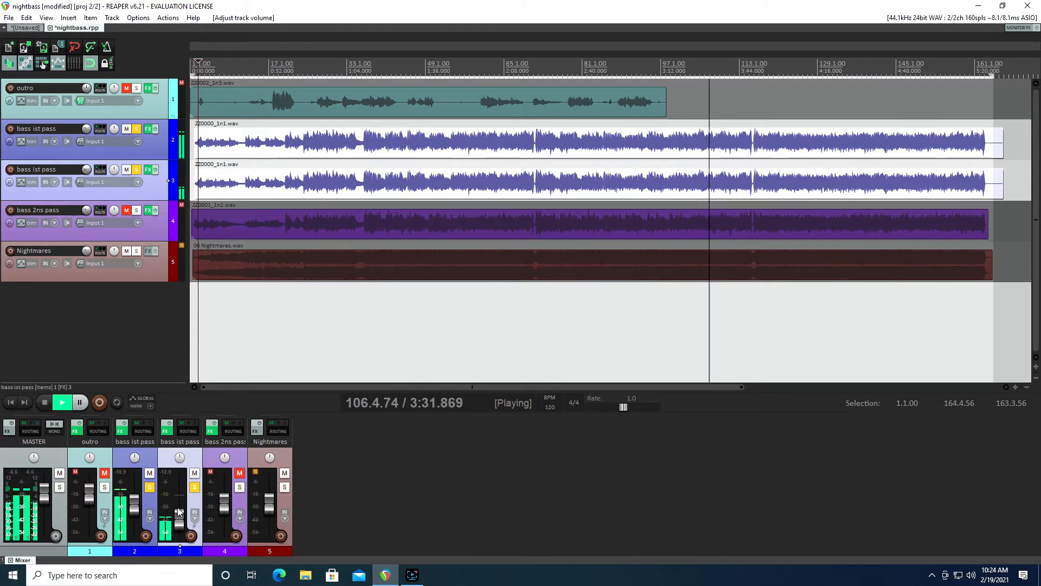
# Step: Add the LoAir Mono (Waves) plugin to the end of the effects chain on the duplicate bass ist pass track
pyautogui.click(166, 431)
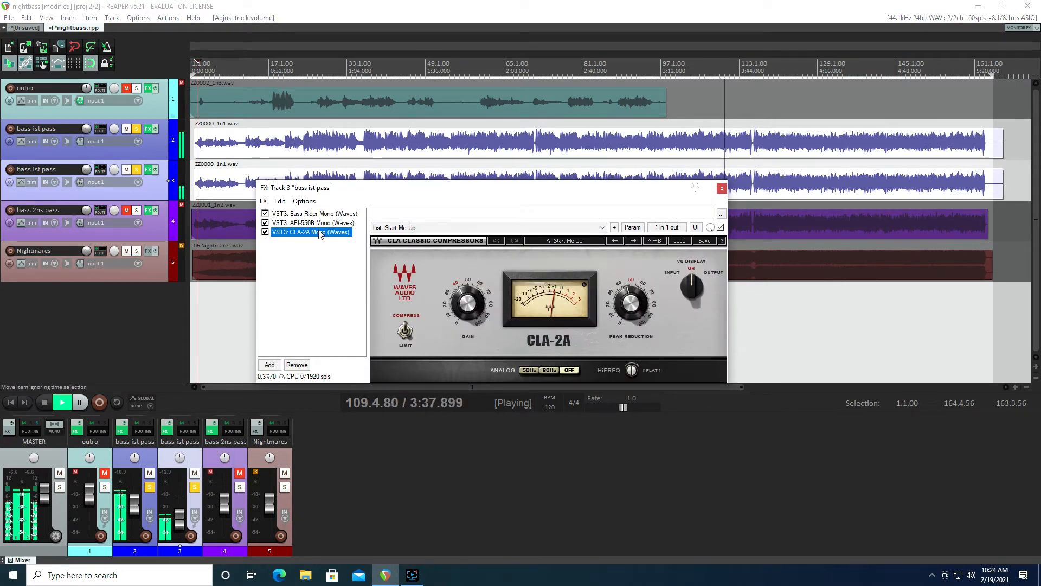
pyautogui.click(270, 365)
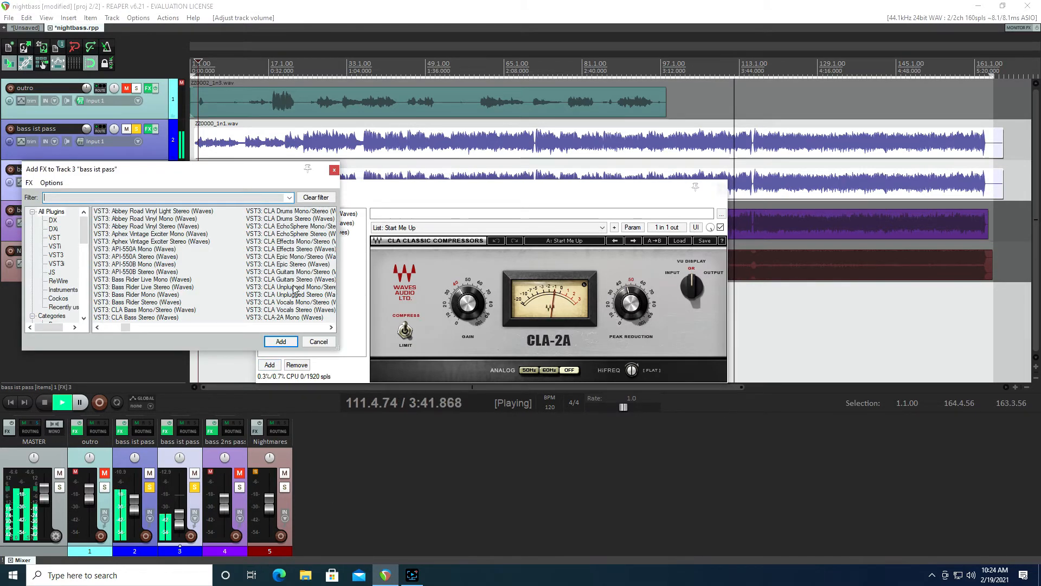
pyautogui.scroll(-1, 294, 289)
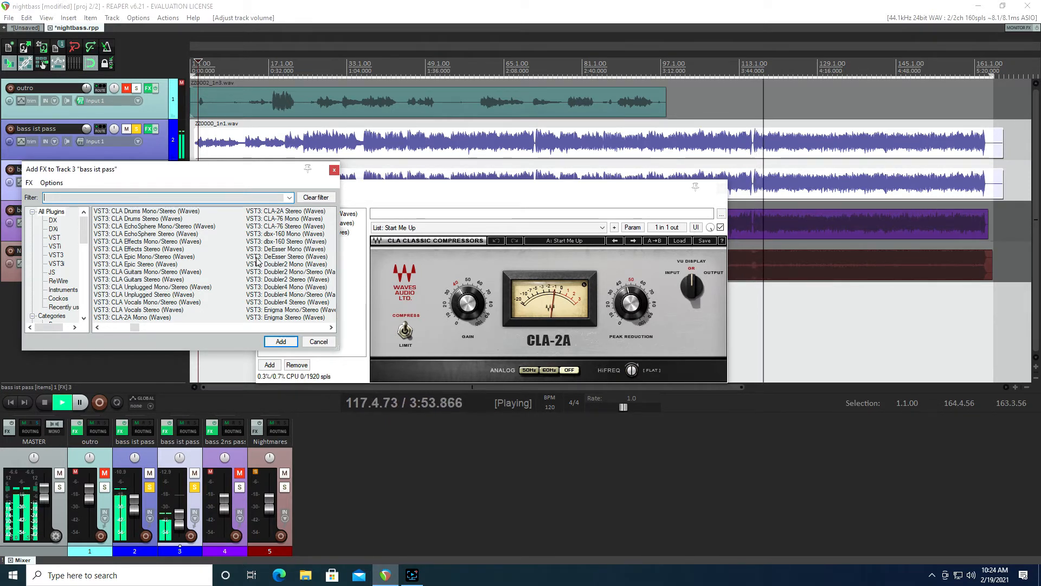
pyautogui.scroll(-1, 258, 263)
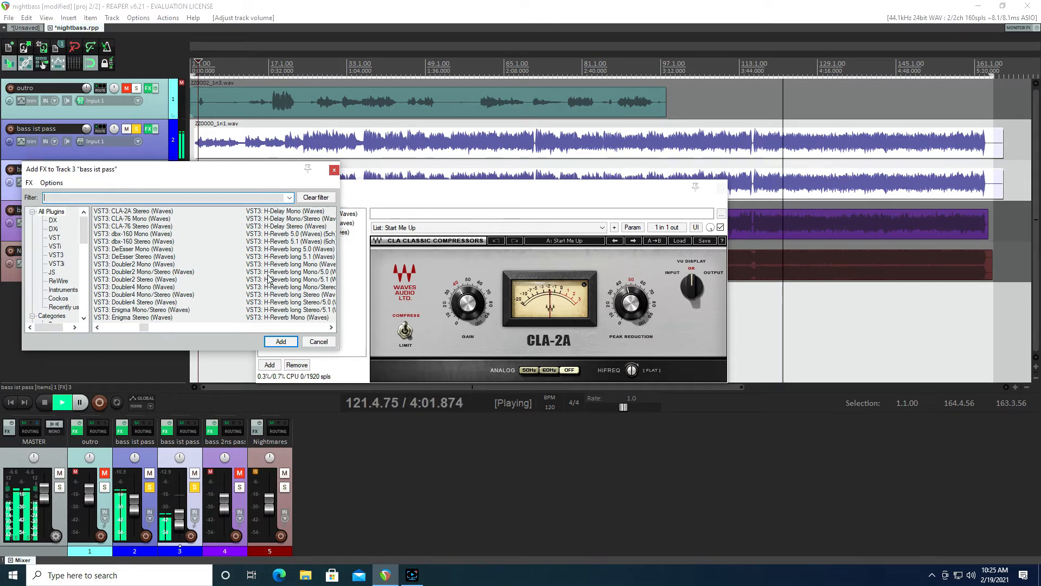
pyautogui.hscroll(1, 269, 279)
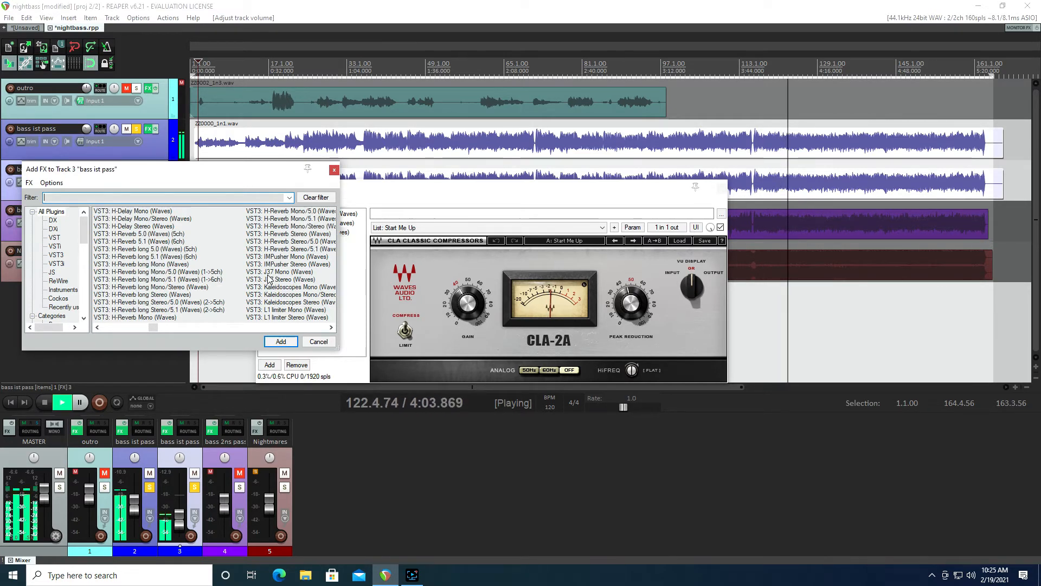
pyautogui.hscroll(1, 287, 313)
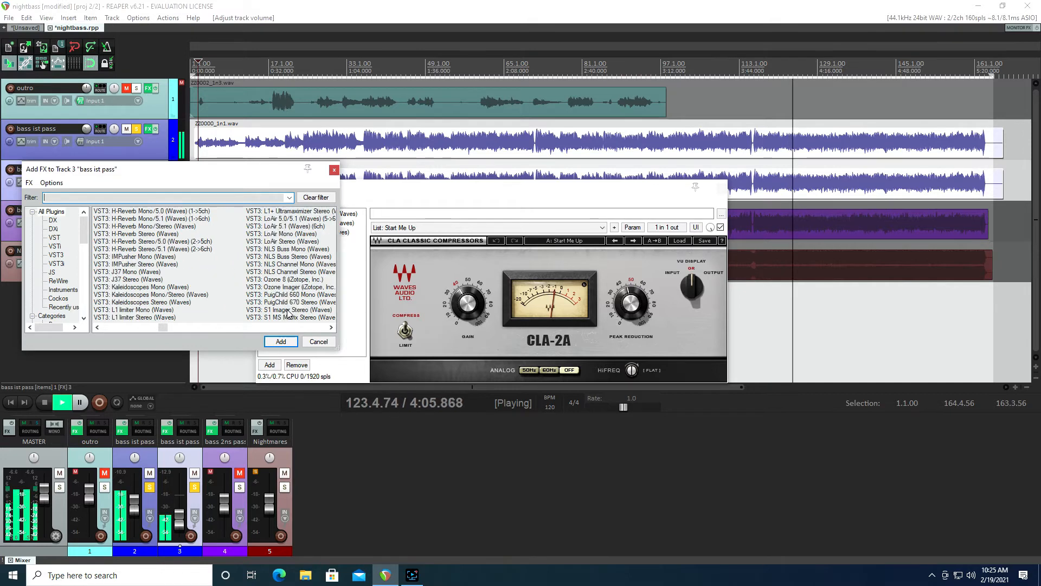
pyautogui.click(287, 234)
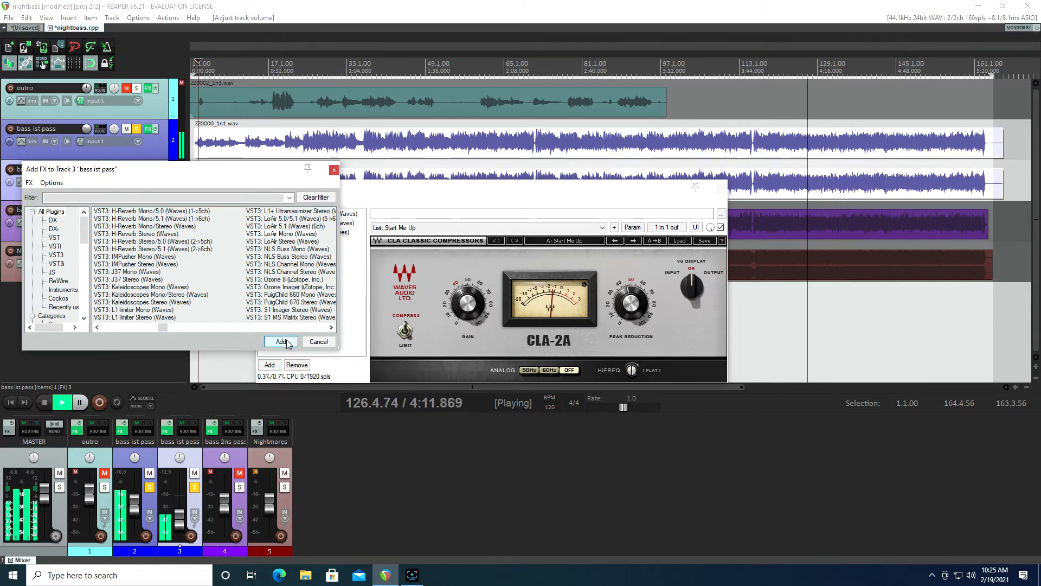
pyautogui.click(280, 341)
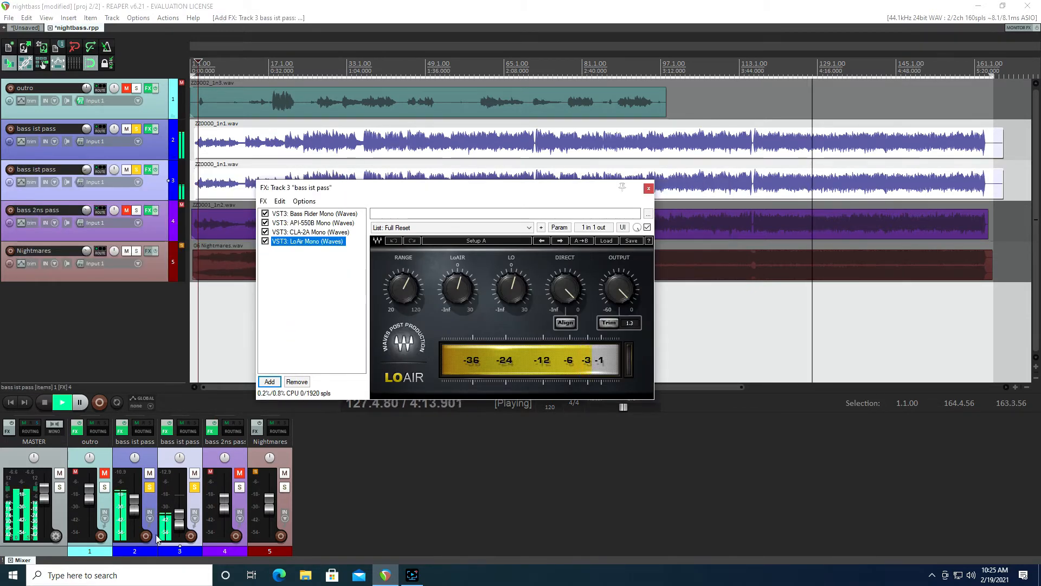
# Step: Unsolo the original bass ist pass track and load the Speaker Destroyer factory preset in LoAir on the duplicate
pyautogui.click(149, 488)
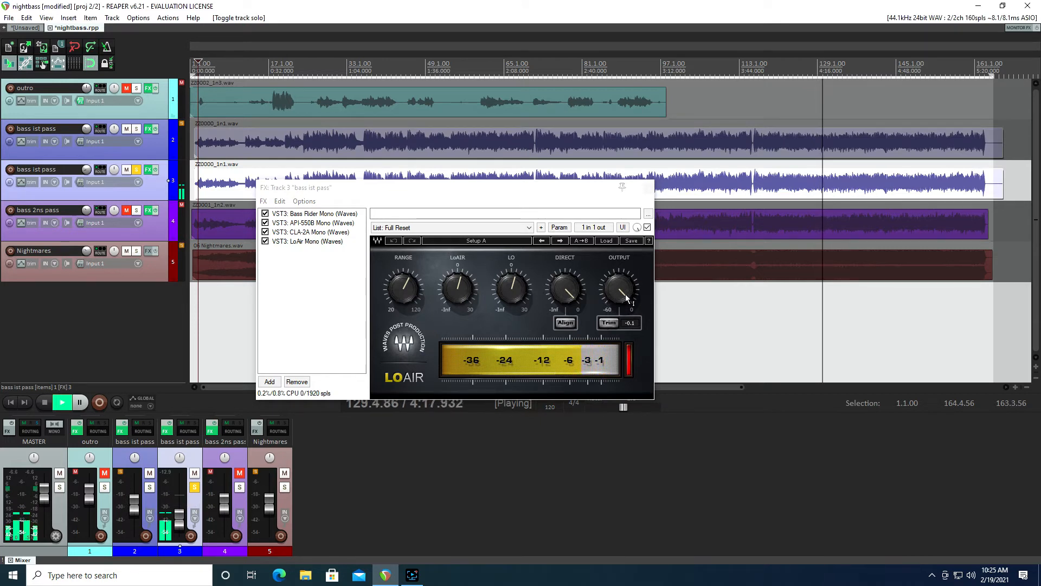
pyautogui.click(604, 242)
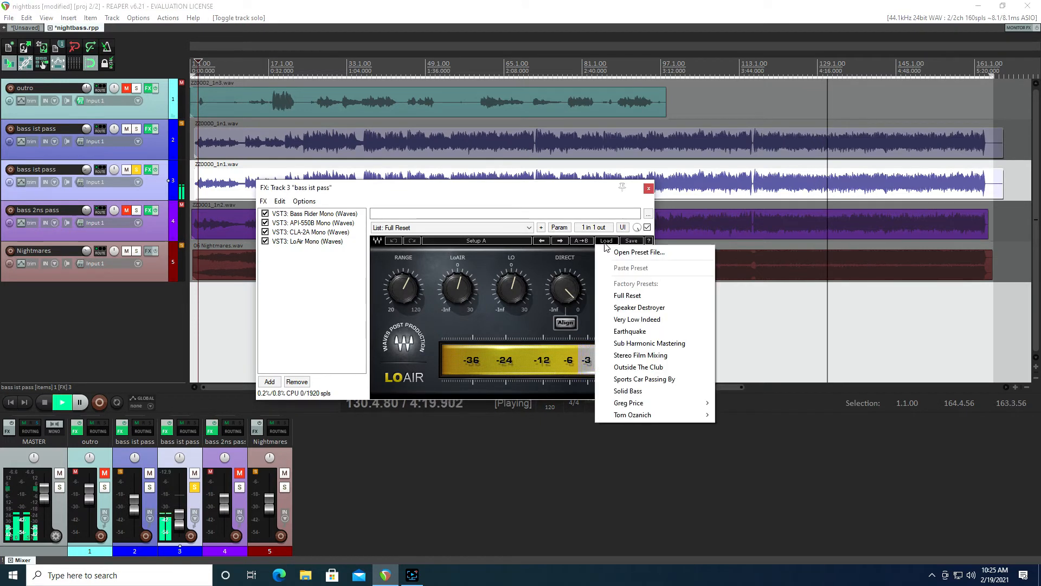
pyautogui.click(634, 307)
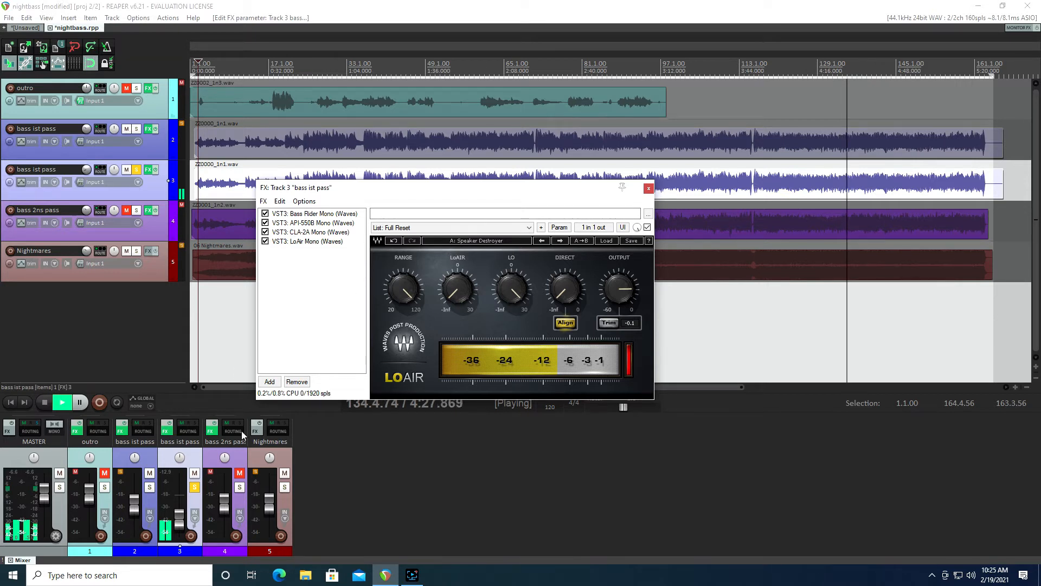
# Step: Set the duplicate bass track's volume to about -31.6 dB and solo the original bass track alongside it, closing the effects window
pyautogui.click(178, 518)
pyautogui.moveTo(178, 519); pyautogui.dragTo(178, 513)
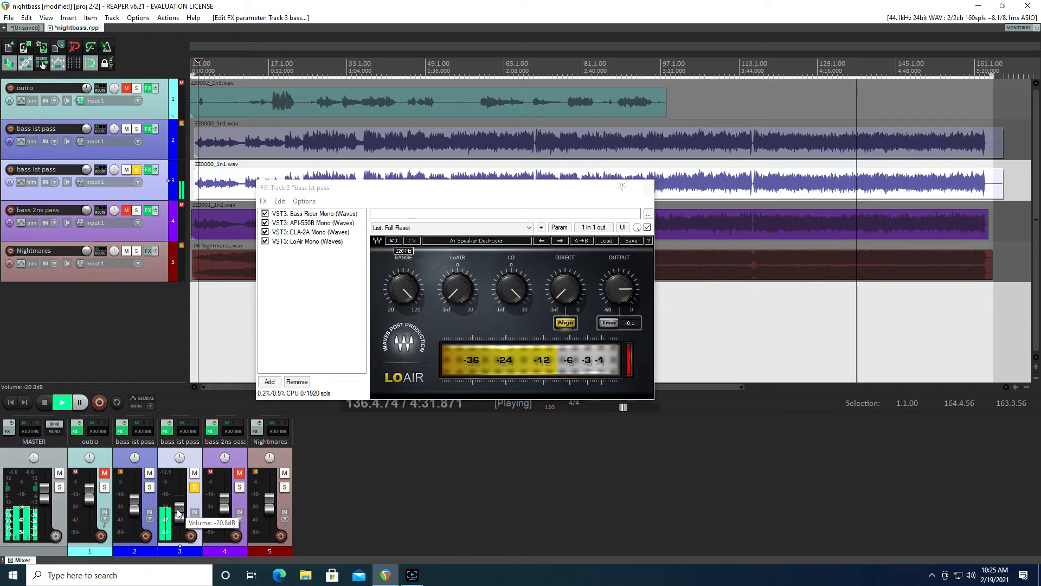
pyautogui.moveTo(178, 513); pyautogui.dragTo(181, 521)
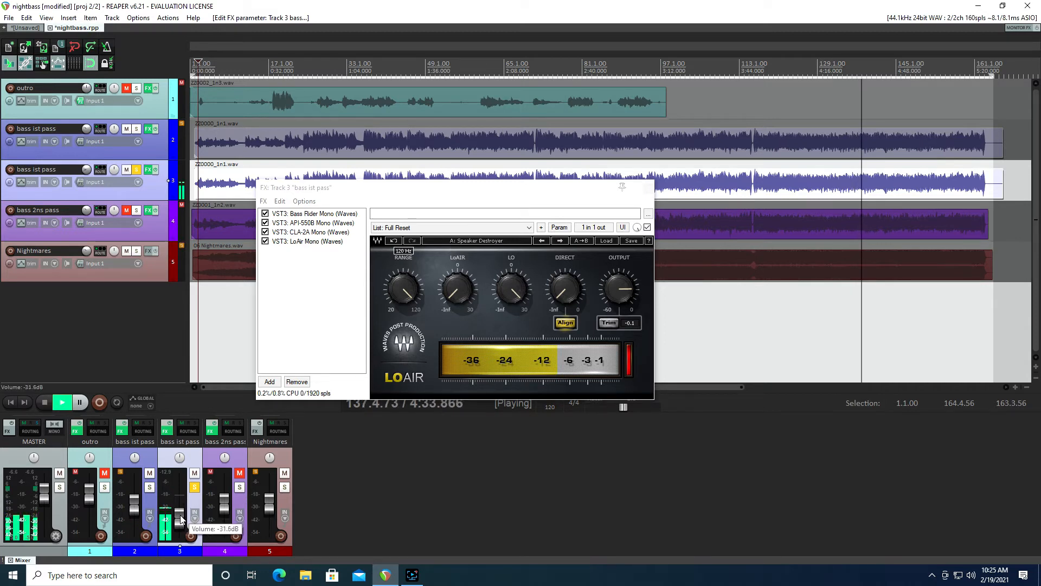
pyautogui.click(149, 487)
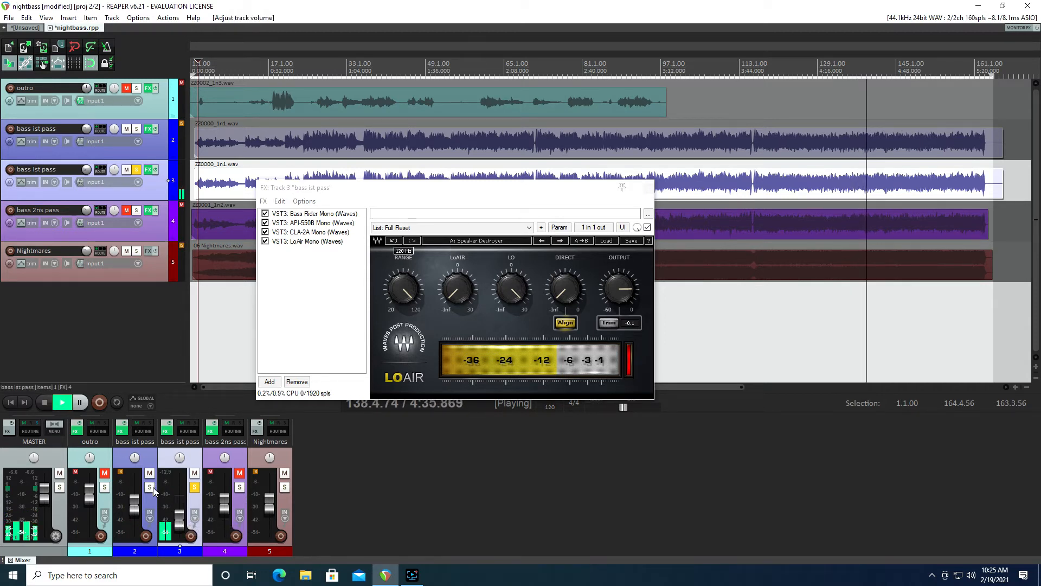
pyautogui.click(649, 188)
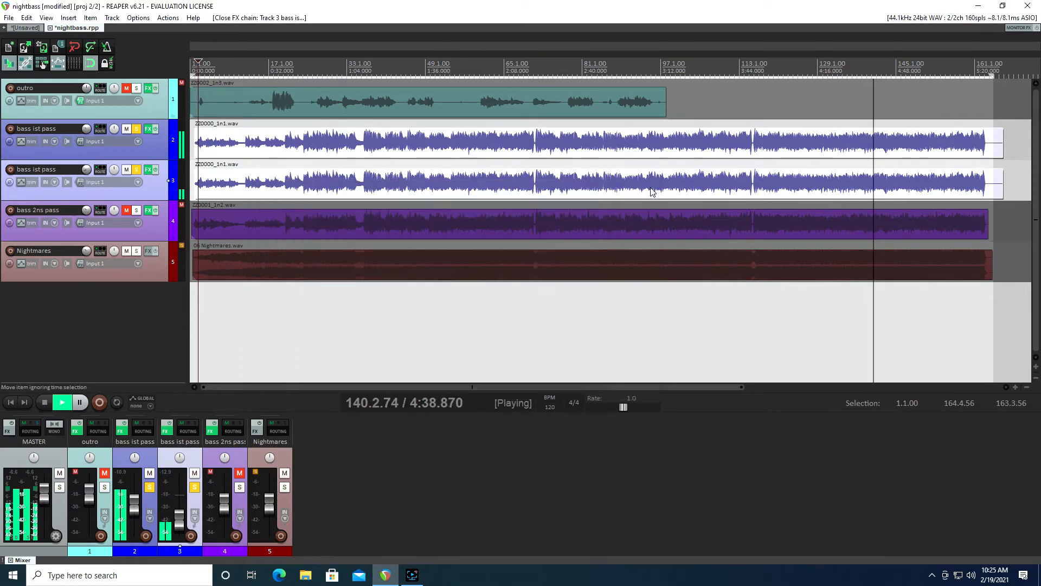
# Step: Audition both bass layers from about 1:20, switching the solo of each one off and back on
pyautogui.click(387, 65)
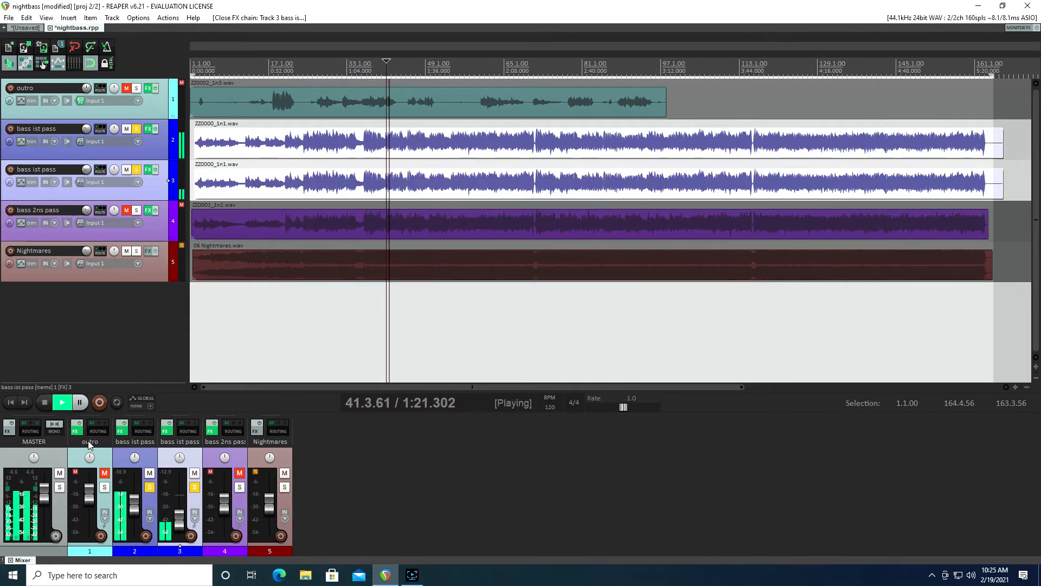
pyautogui.click(196, 489)
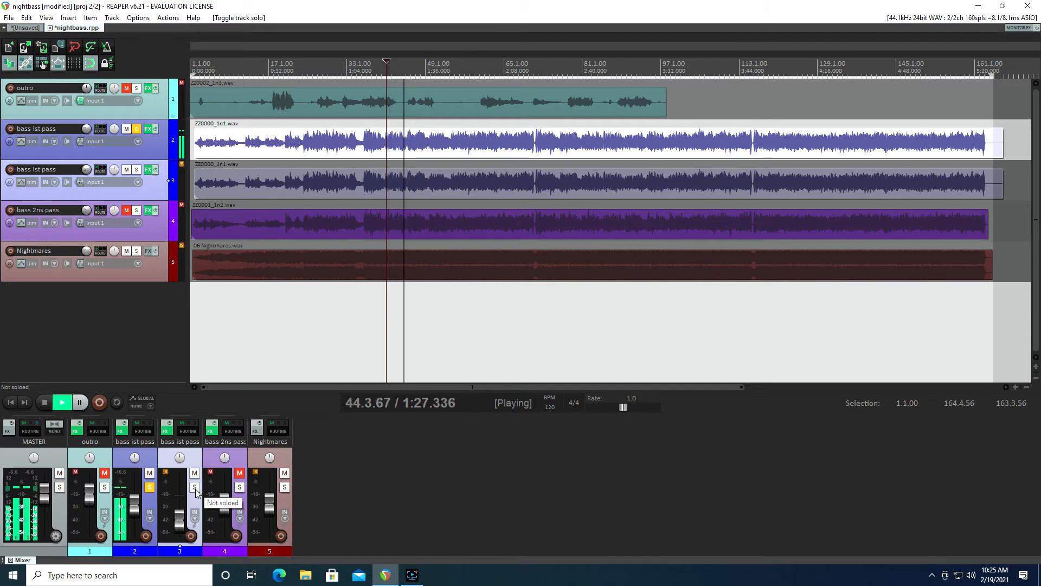
pyautogui.click(195, 489)
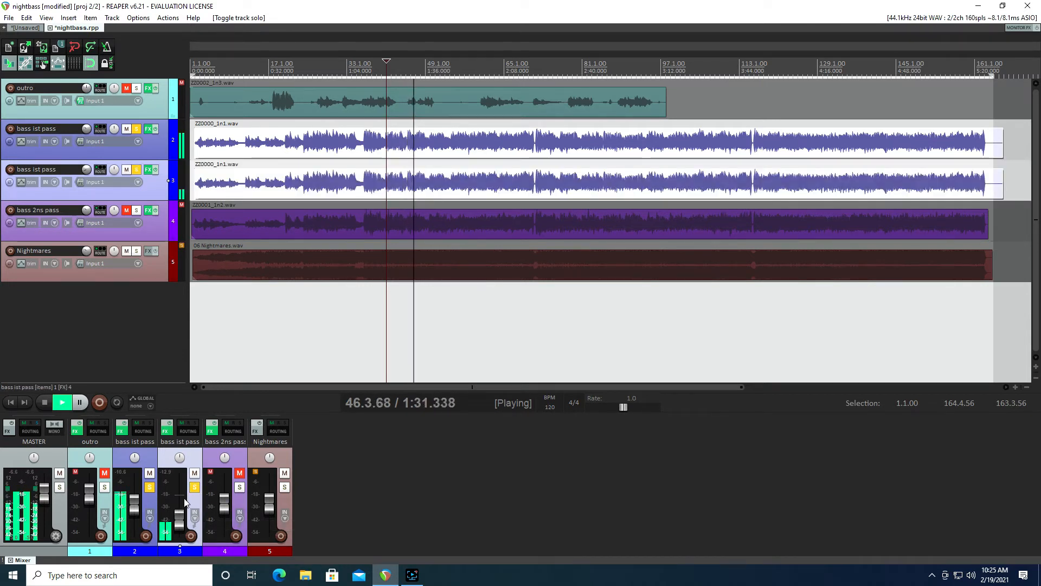
pyautogui.click(150, 487)
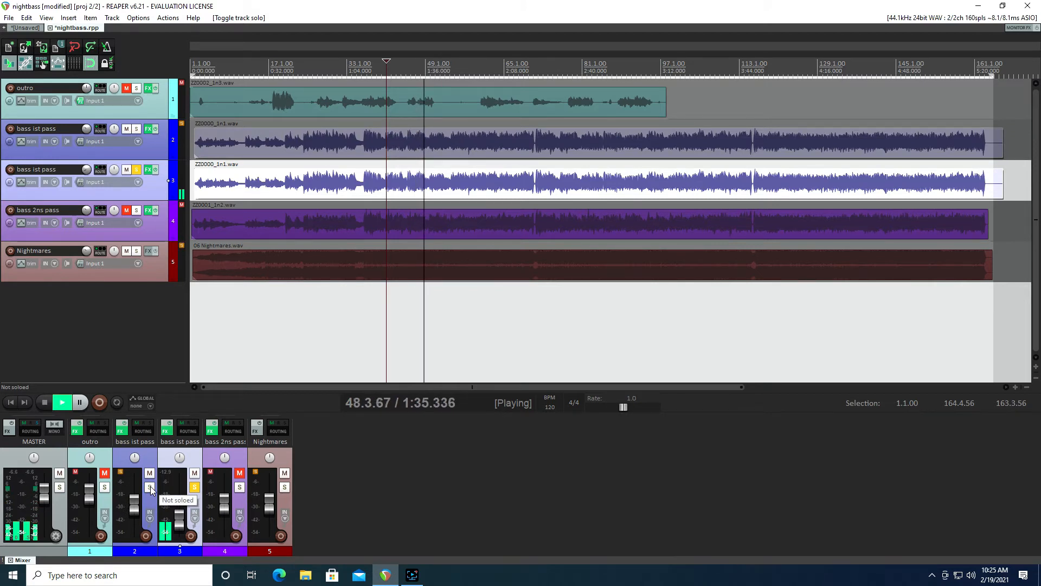
pyautogui.click(150, 487)
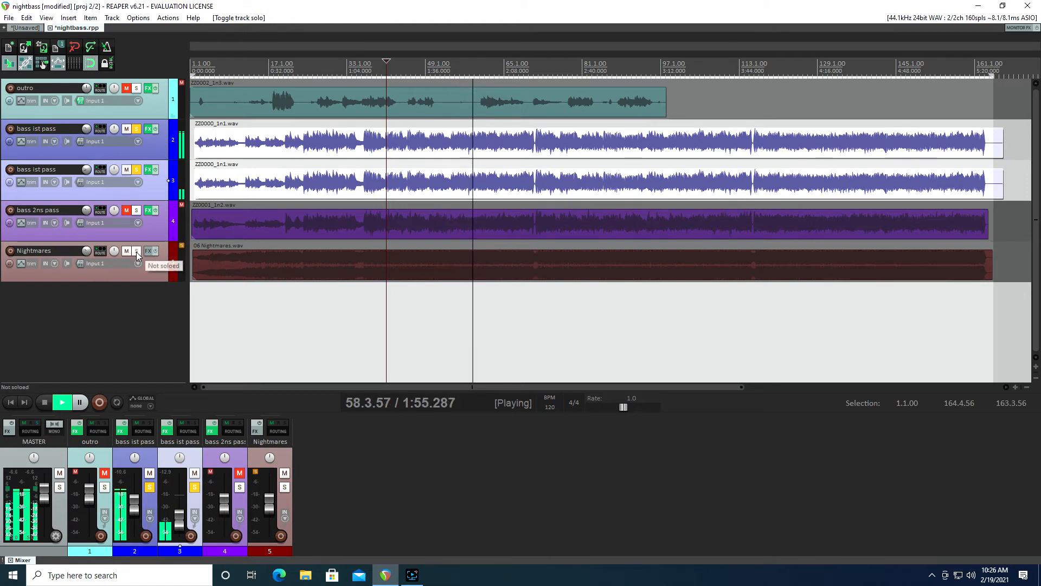
# Step: Clear the solo on both bass ist pass tracks and play the full mix from about 0:17, pausing and resuming playback
pyautogui.click(136, 170)
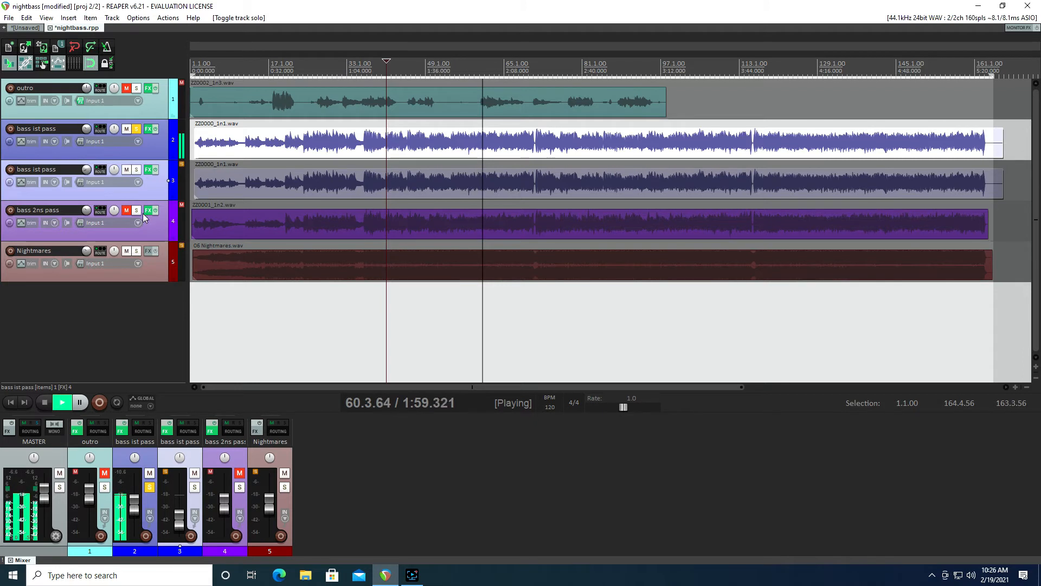
pyautogui.click(137, 129)
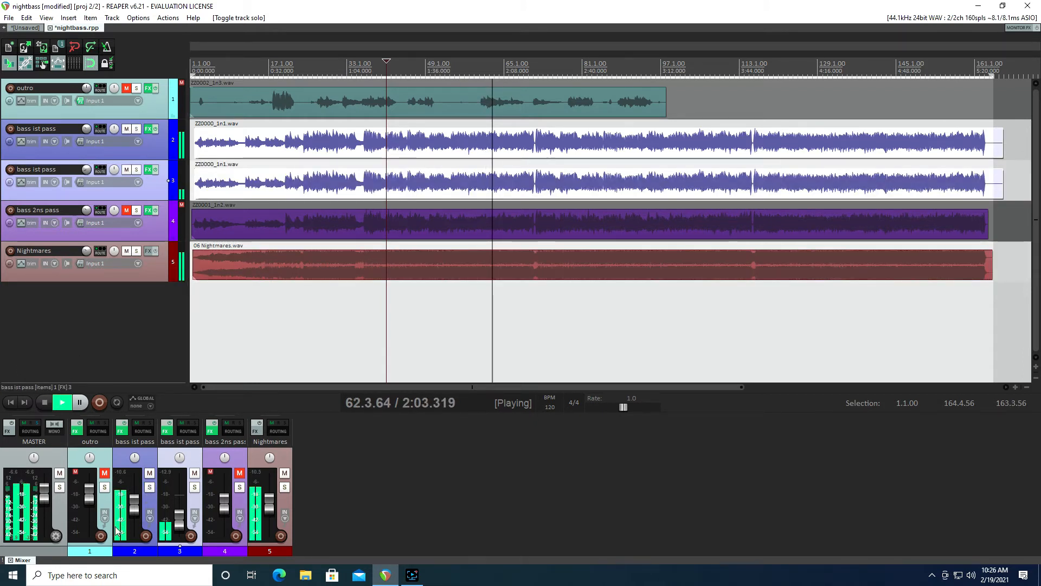
pyautogui.click(233, 67)
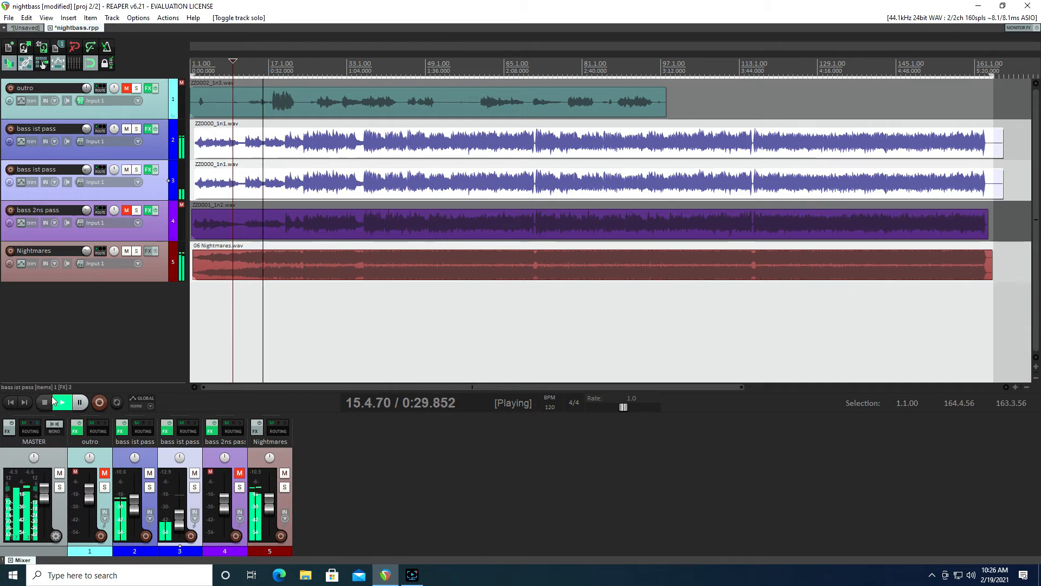
pyautogui.click(80, 403)
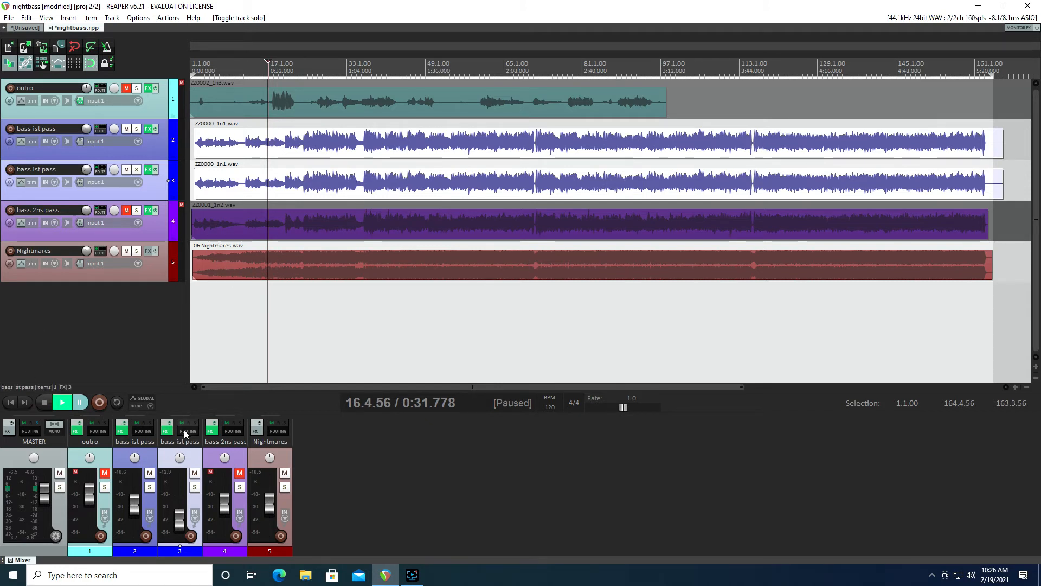
pyautogui.click(62, 404)
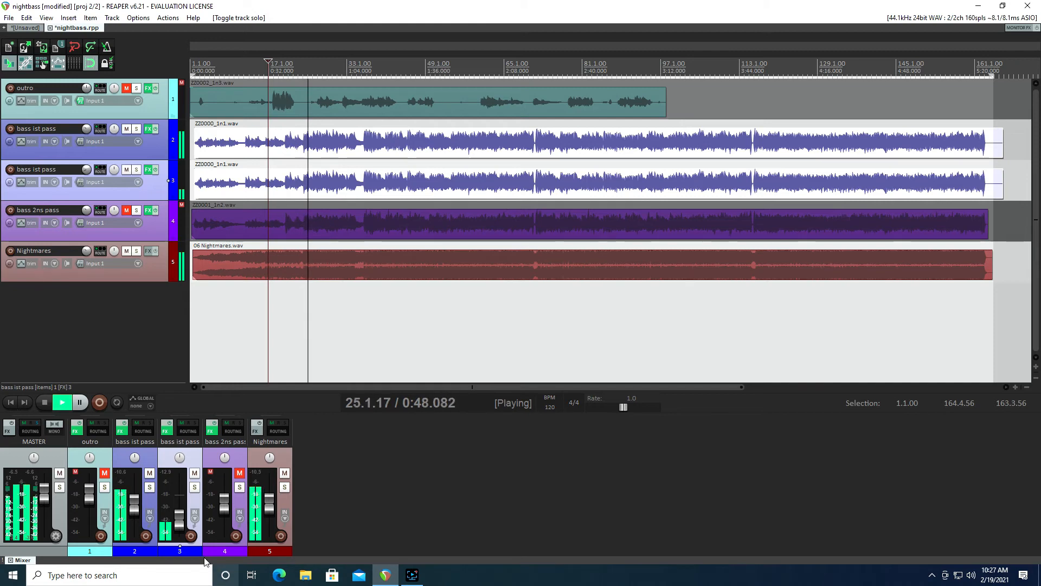
# Step: Solo both bass ist pass tracks briefly and return to the full mix to compare them
pyautogui.click(149, 486)
pyautogui.click(194, 487)
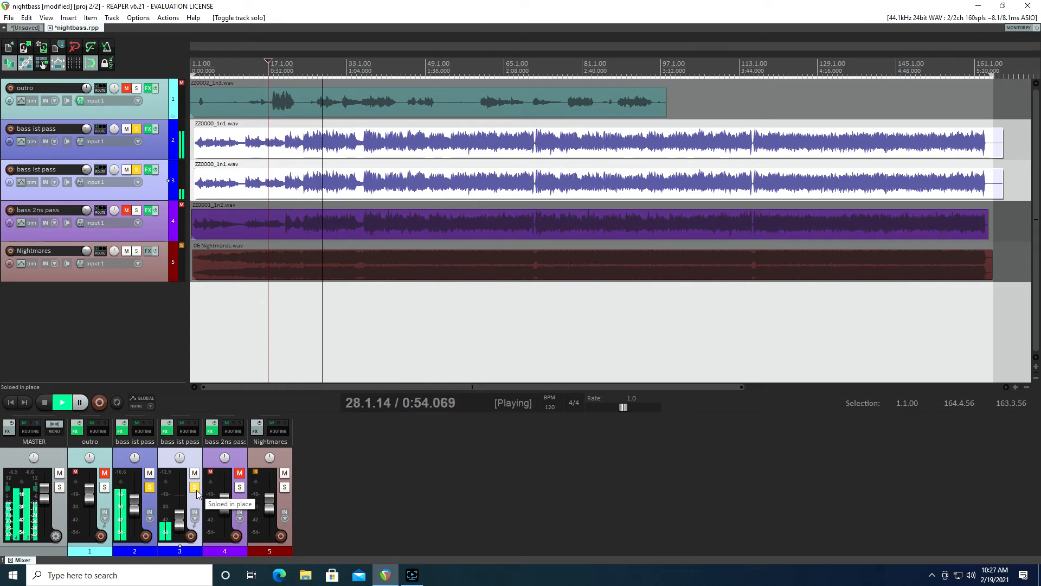
pyautogui.click(194, 487)
pyautogui.click(150, 487)
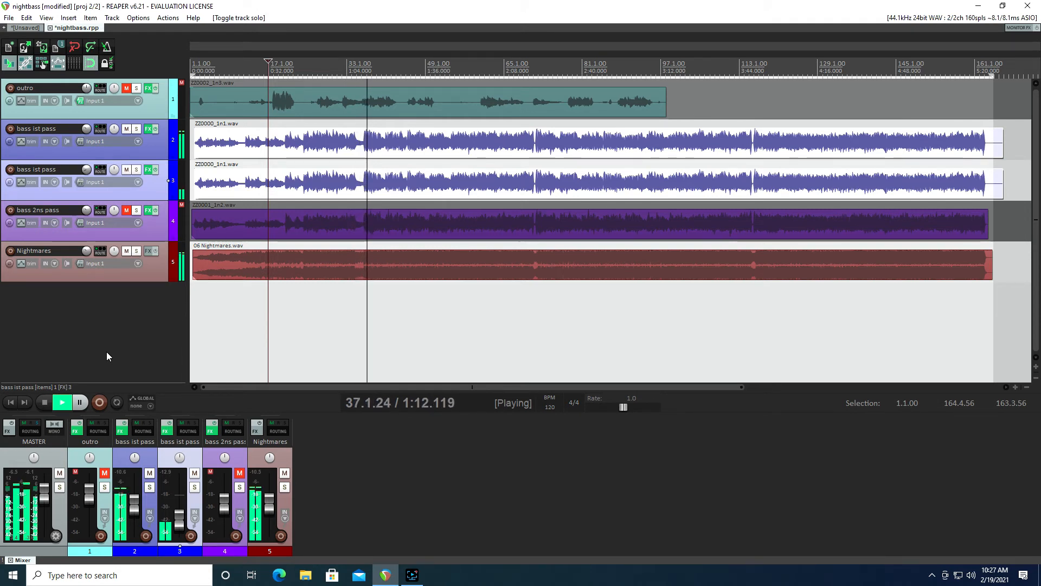
# Step: Solo both bass ist pass tracks again and compare the bass with and without the duplicate layer
pyautogui.click(150, 488)
pyautogui.click(195, 487)
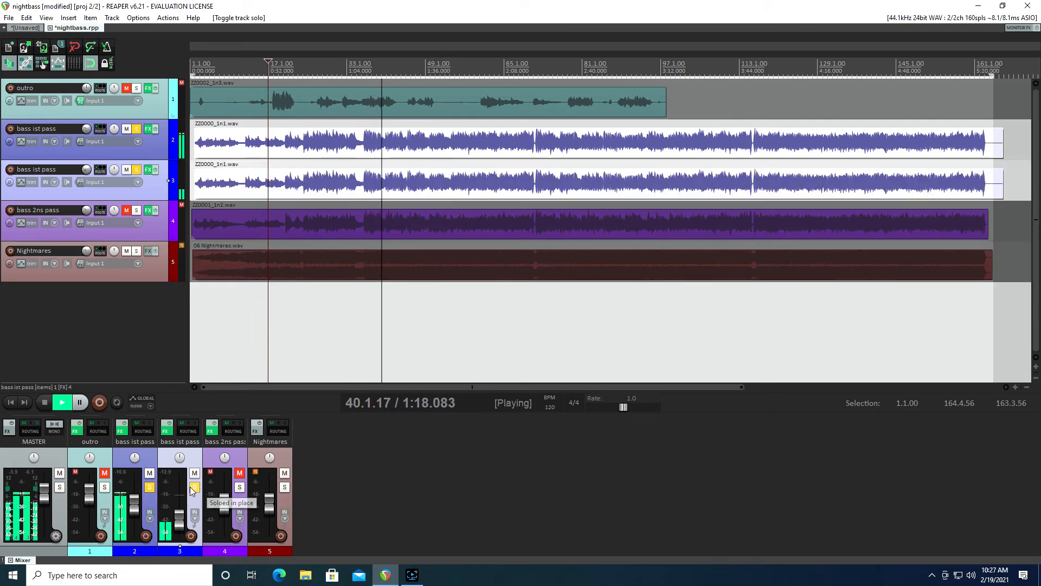
pyautogui.click(150, 487)
pyautogui.click(149, 488)
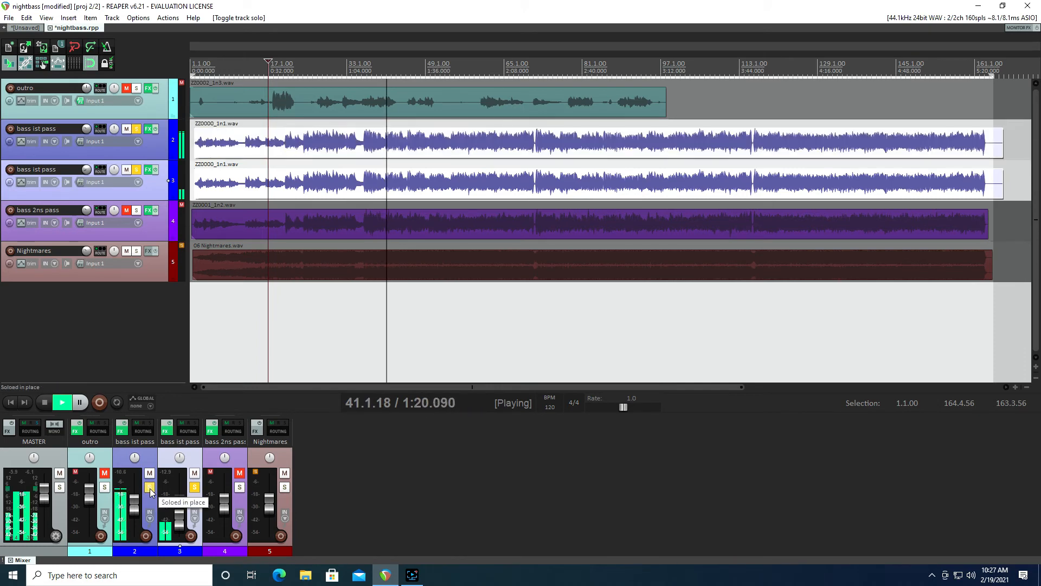
pyautogui.click(195, 487)
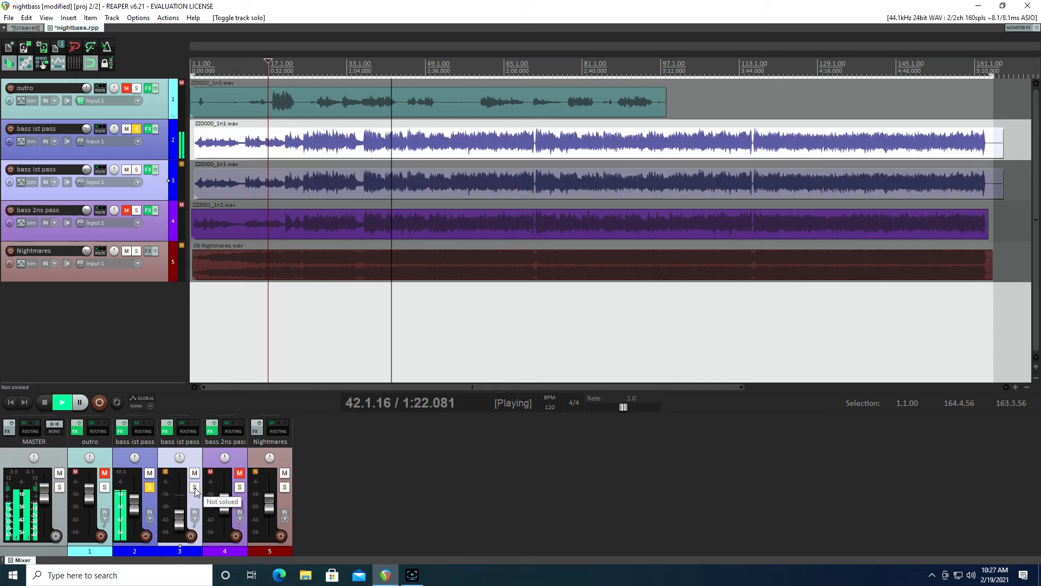
pyautogui.click(194, 487)
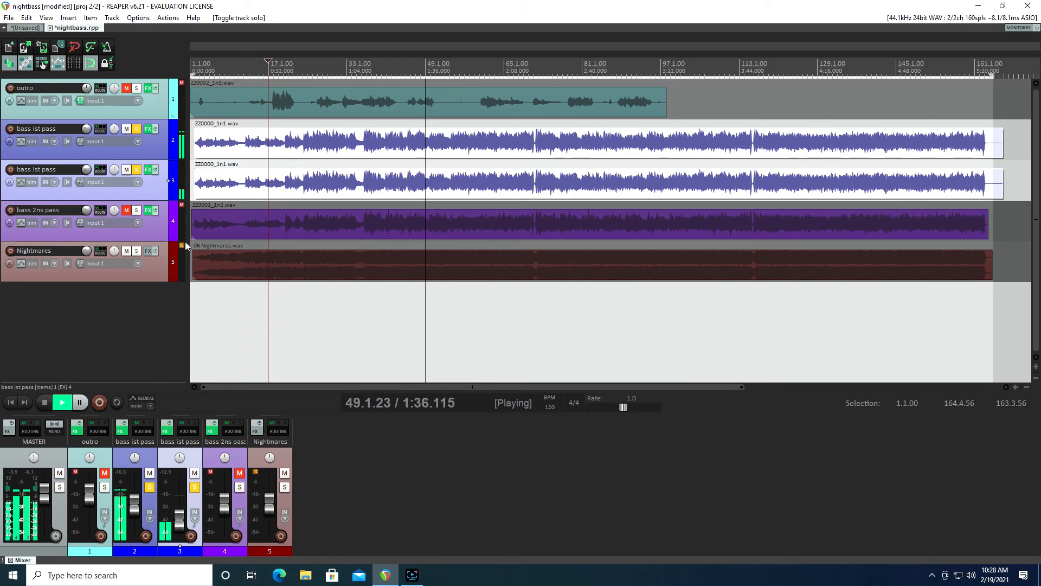
# Step: Listen to the full mix without solos, and solo the original and duplicate bass tracks again
pyautogui.click(195, 491)
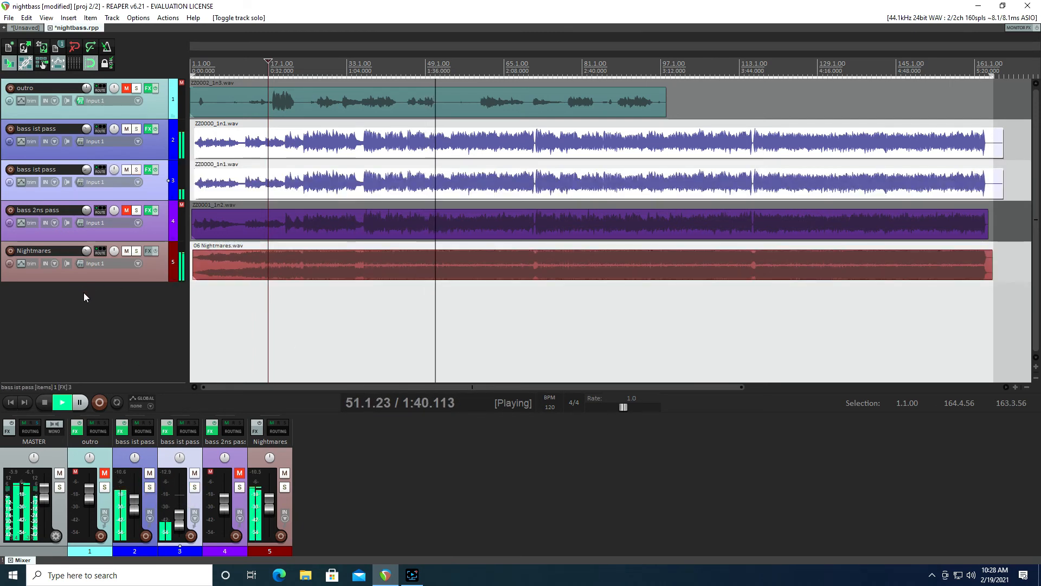
pyautogui.click(150, 488)
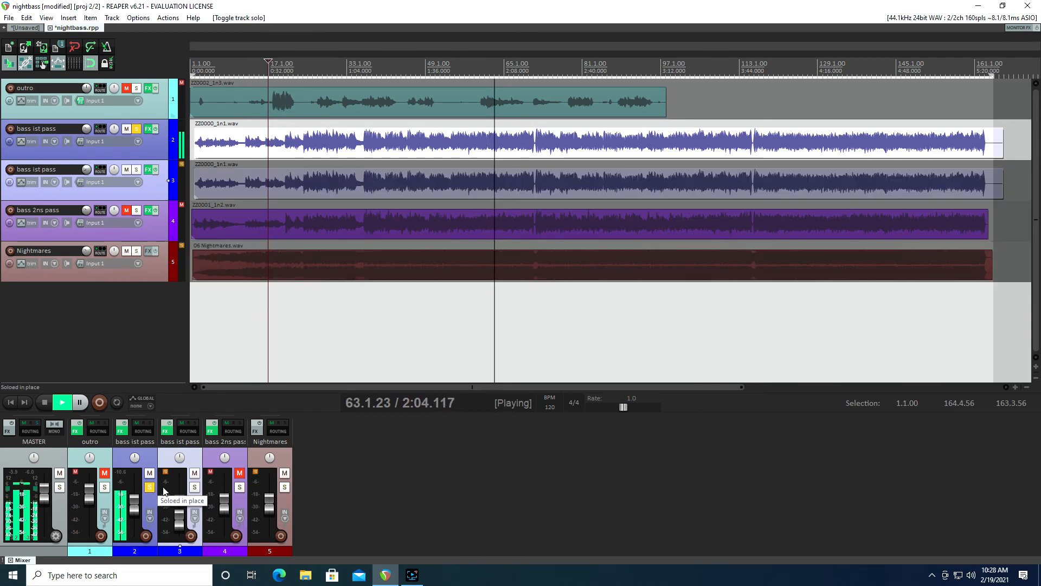
pyautogui.click(194, 488)
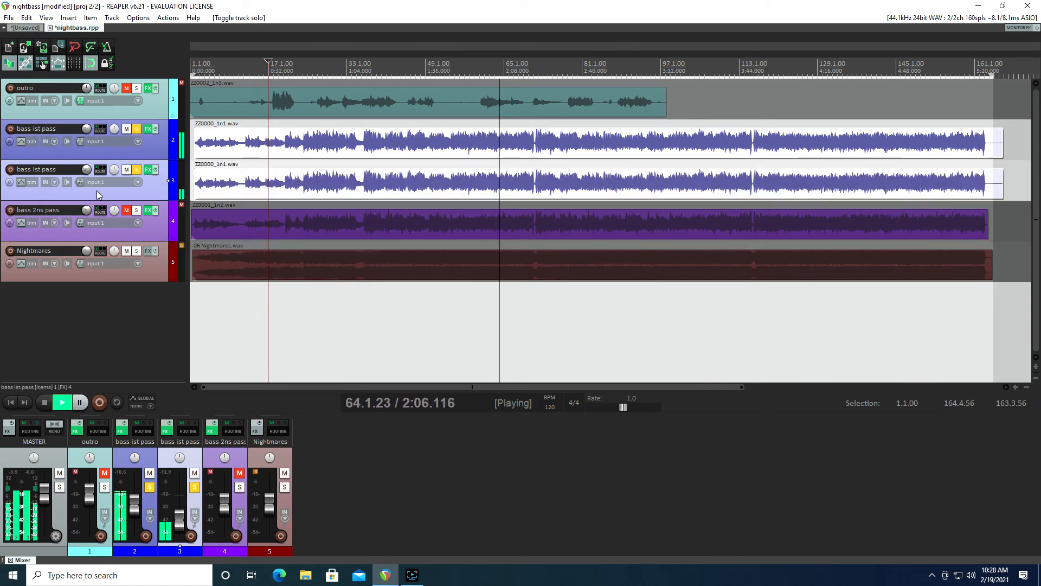
# Step: Audition the soloed bass layers from several points in the song between about 0:25 and 1:21
pyautogui.click(314, 71)
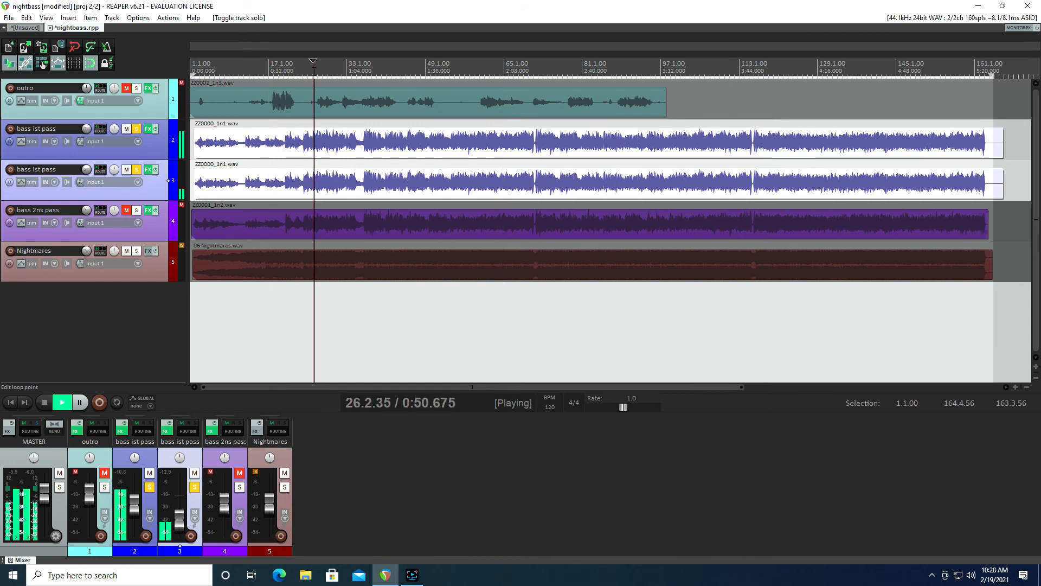
pyautogui.click(252, 69)
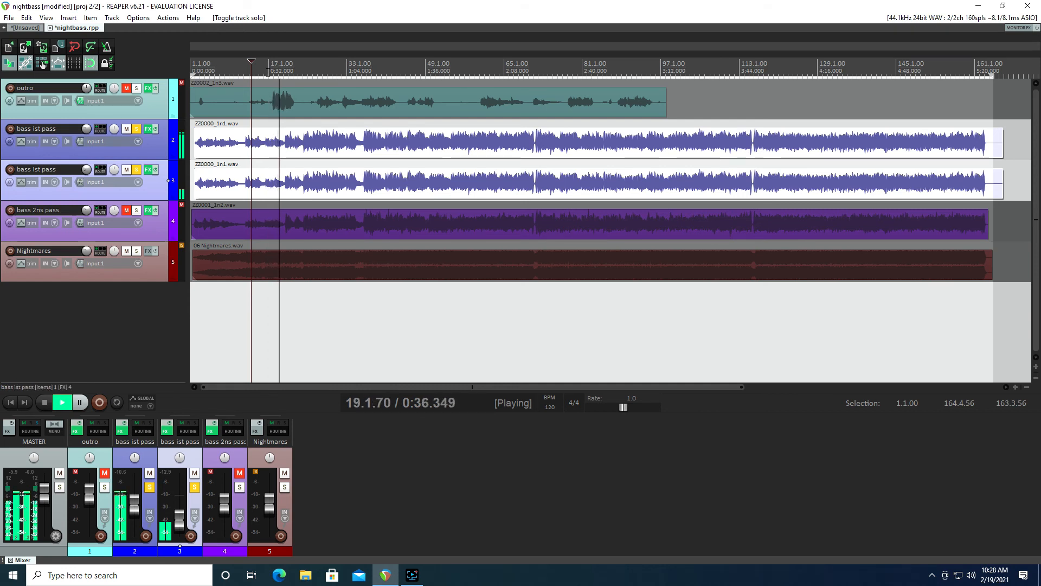
pyautogui.click(322, 72)
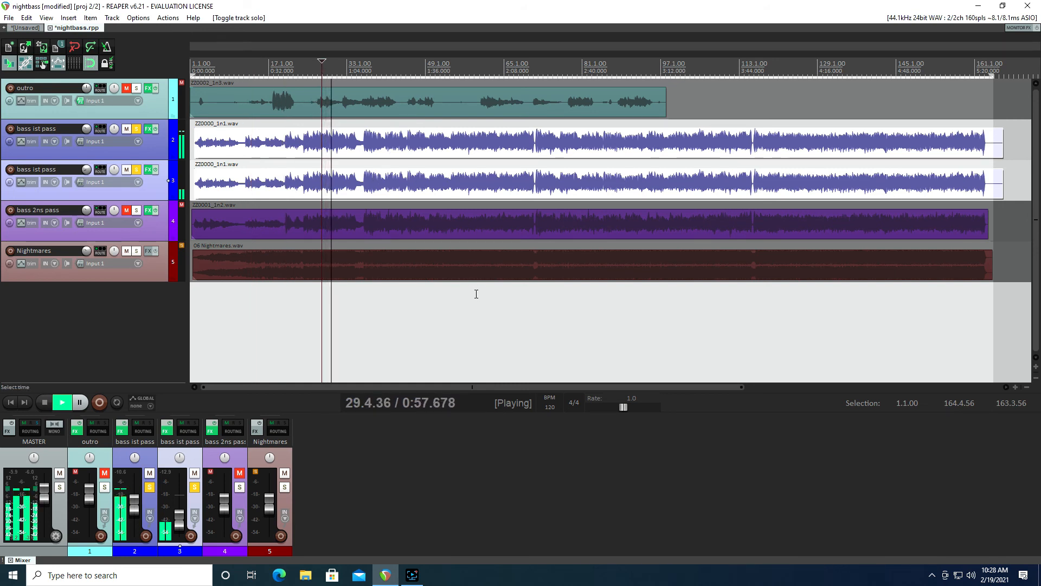
pyautogui.click(391, 74)
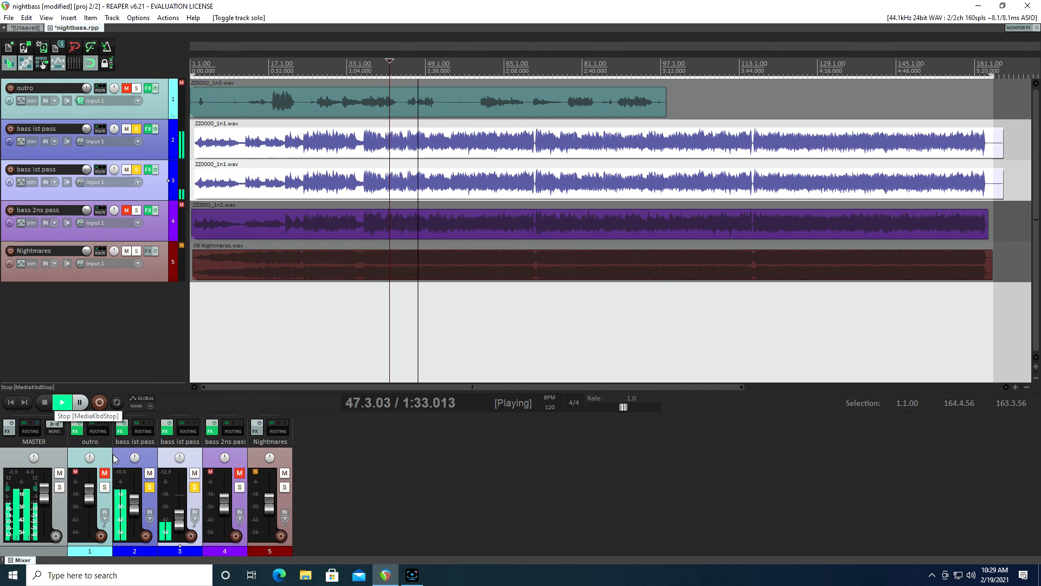
# Step: Unsolo the duplicate and original bass tracks to hear the full mix, and fade the master volume down to the bottom
pyautogui.click(194, 487)
pyautogui.click(150, 487)
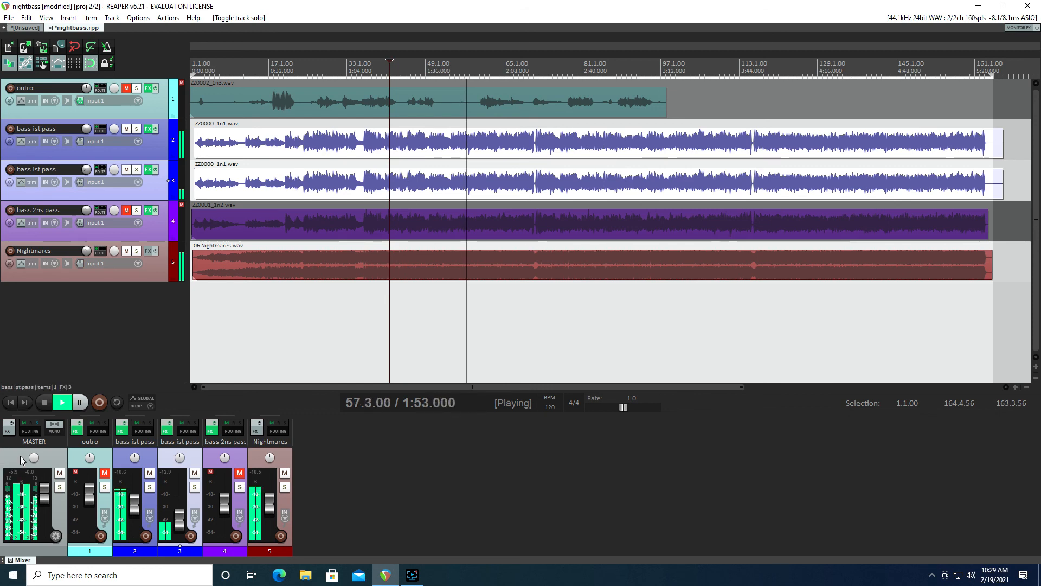
pyautogui.moveTo(45, 495); pyautogui.dragTo(28, 537)
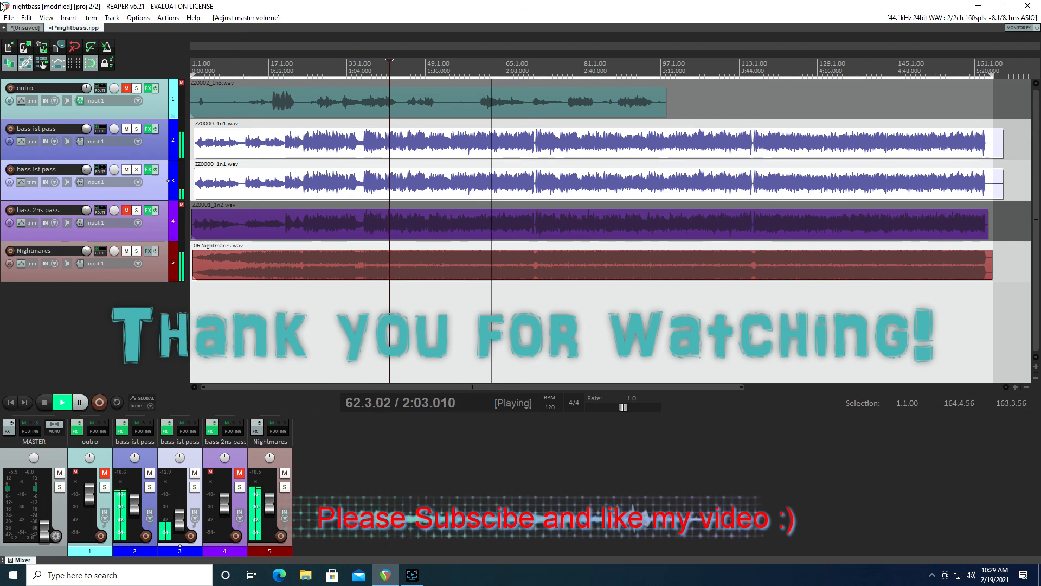